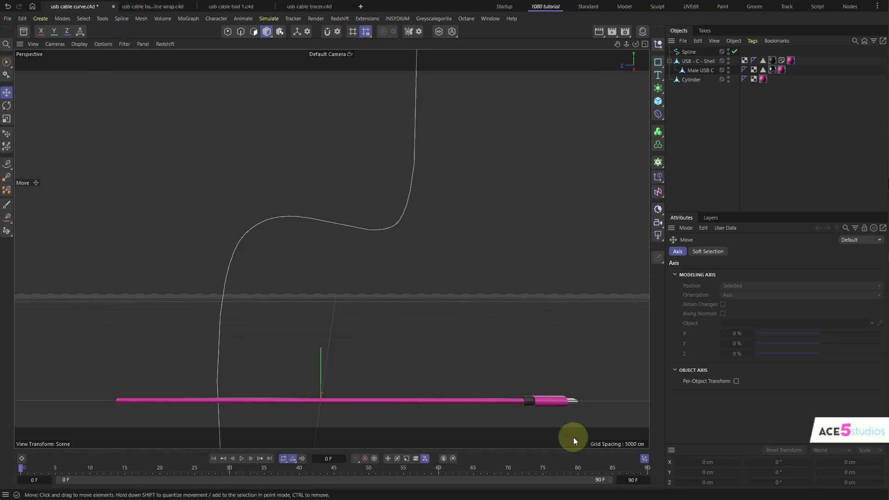
Step: Switch to usb cable spline wrap.c4d, scrub to watch the cable bend, and select its Subdivision Surface
{"action": "left_click_drag", "start_coordinate": [532, 404], "coordinate": [287, 180], "text": "alt"}
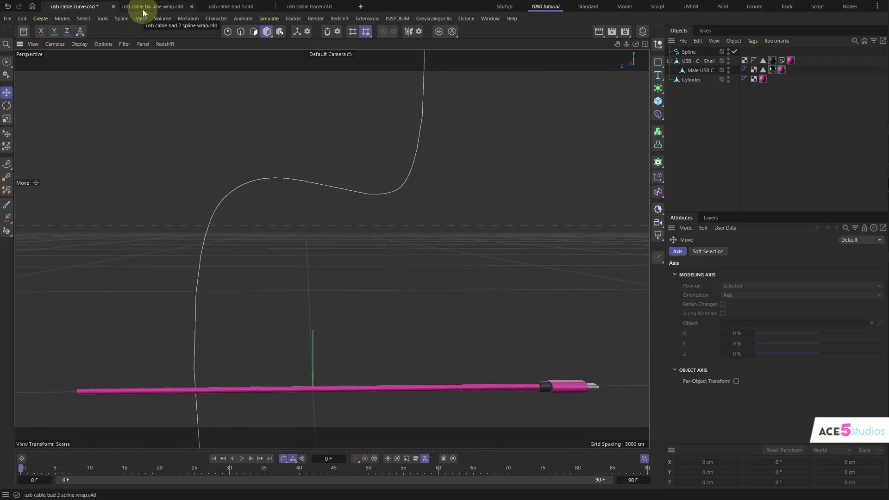
{"action": "left_click", "coordinate": [141, 7]}
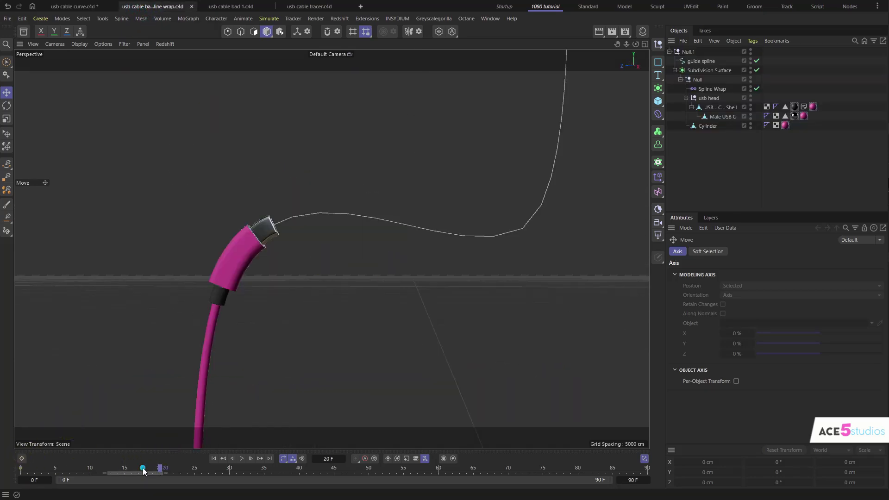
{"action": "left_click_drag", "start_coordinate": [50, 470], "coordinate": [264, 484]}
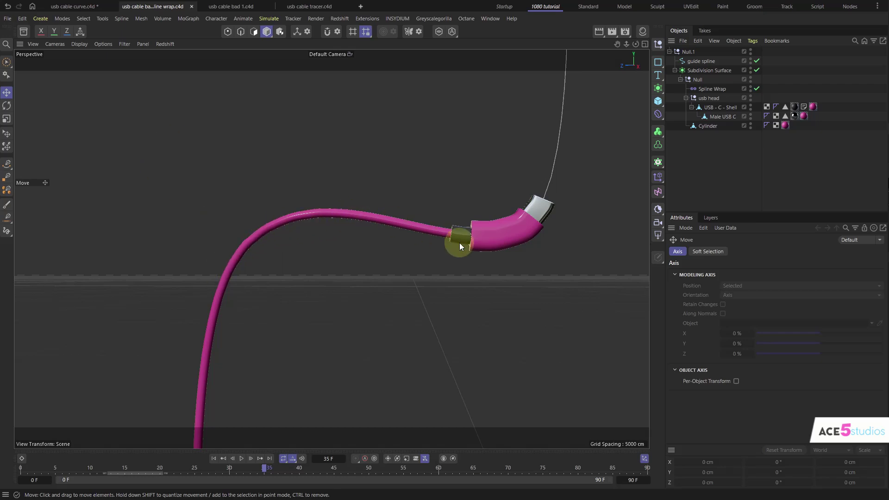
{"action": "left_click", "coordinate": [533, 228]}
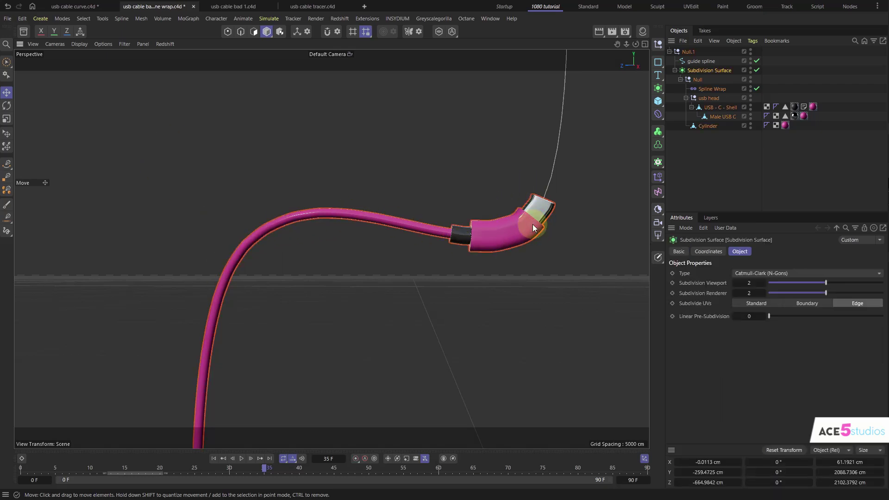
Step: In usb cable bad 1.c4d, inspect the Align to Spline tags and Spline Wrap settings, rewinding to the start
{"action": "left_click", "coordinate": [226, 6]}
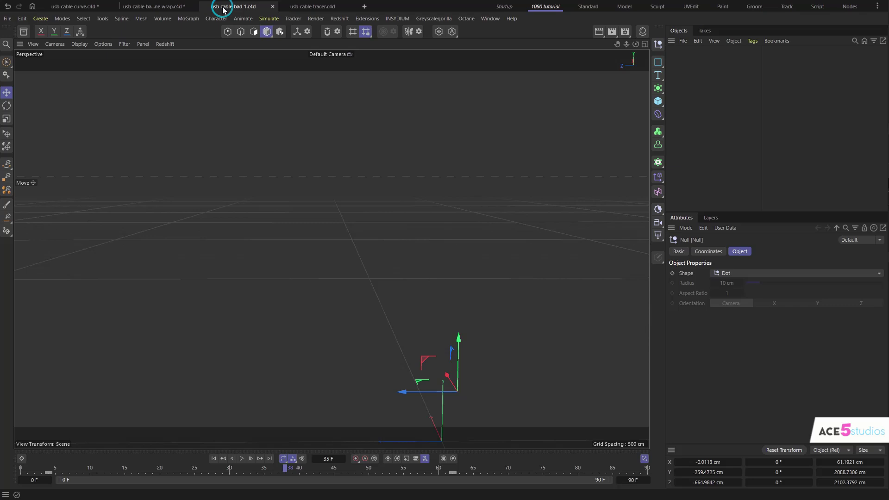
{"action": "left_click", "coordinate": [761, 109]}
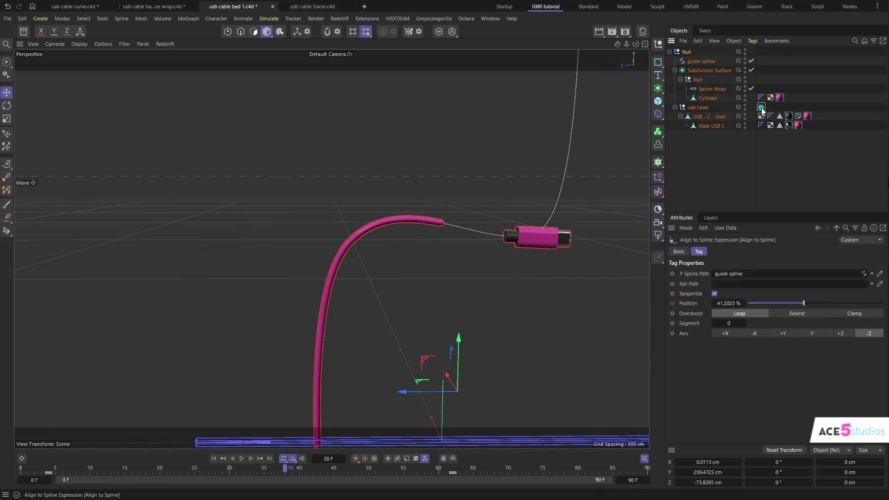
{"action": "left_click", "coordinate": [715, 89]}
{"action": "left_click_drag", "start_coordinate": [306, 469], "coordinate": [275, 494]}
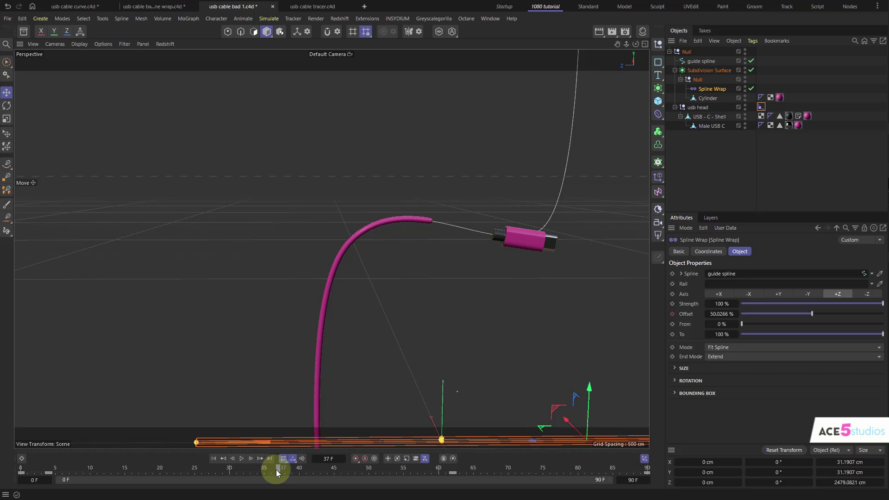
{"action": "left_click", "coordinate": [761, 98]}
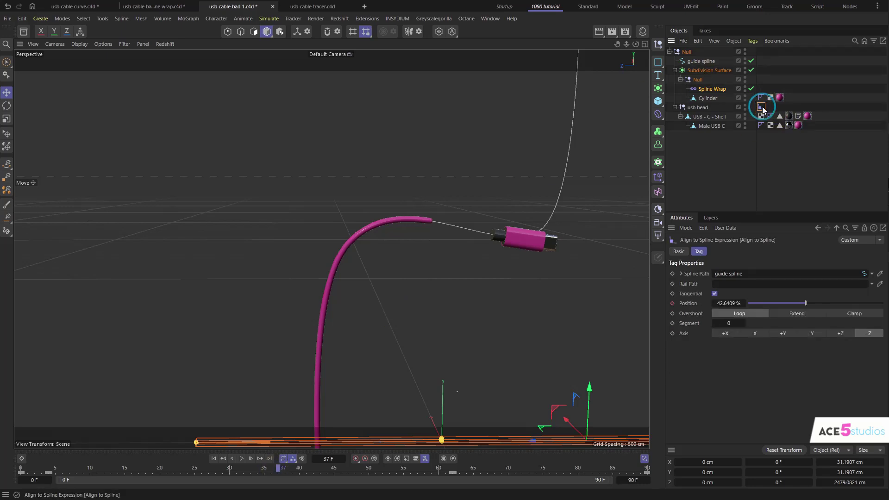
{"action": "left_click", "coordinate": [709, 88]}
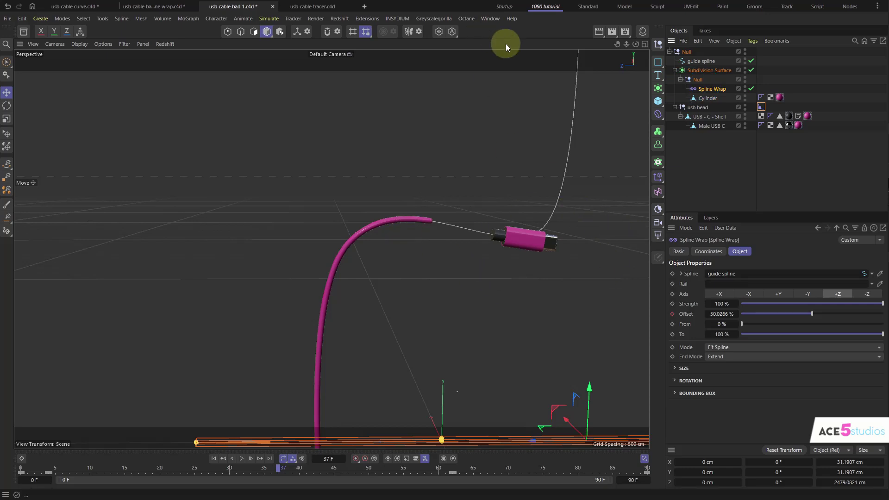
Step: Open usb cable tracer.c4d at frame 0 and show the usb head's Align to Spline tag
{"action": "left_click", "coordinate": [300, 7]}
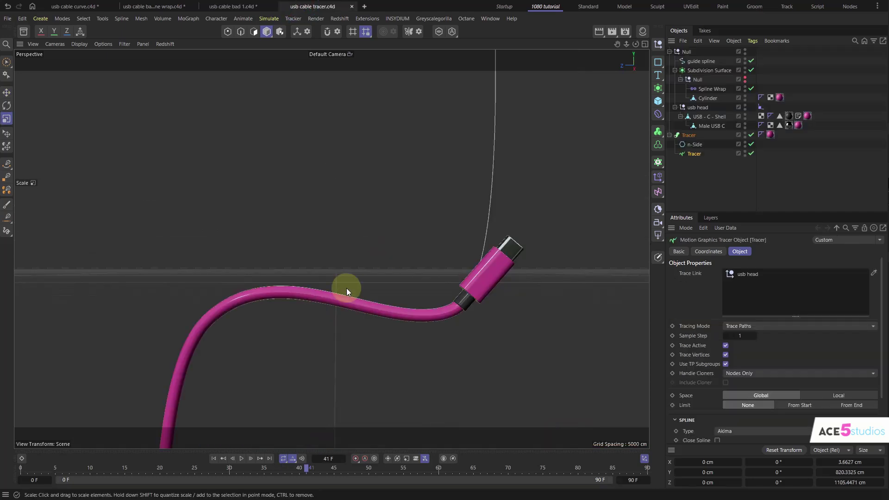
{"action": "left_click_drag", "start_coordinate": [38, 469], "coordinate": [20, 468]}
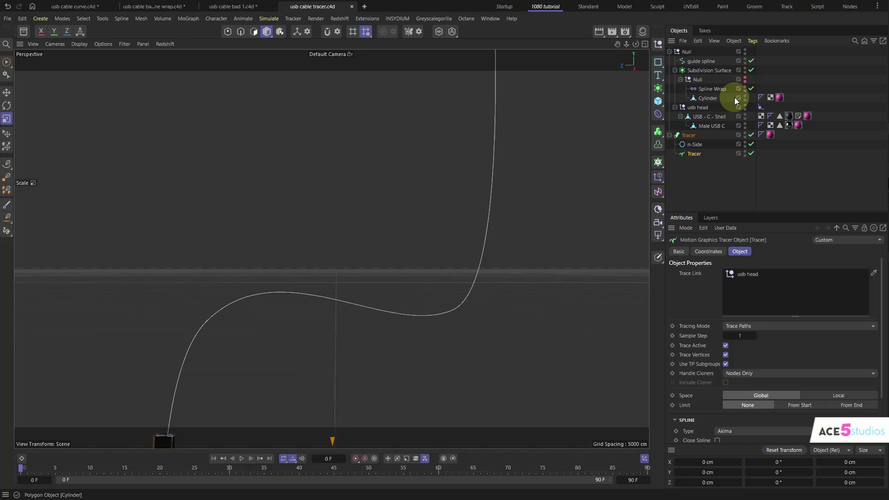
{"action": "left_click", "coordinate": [761, 108]}
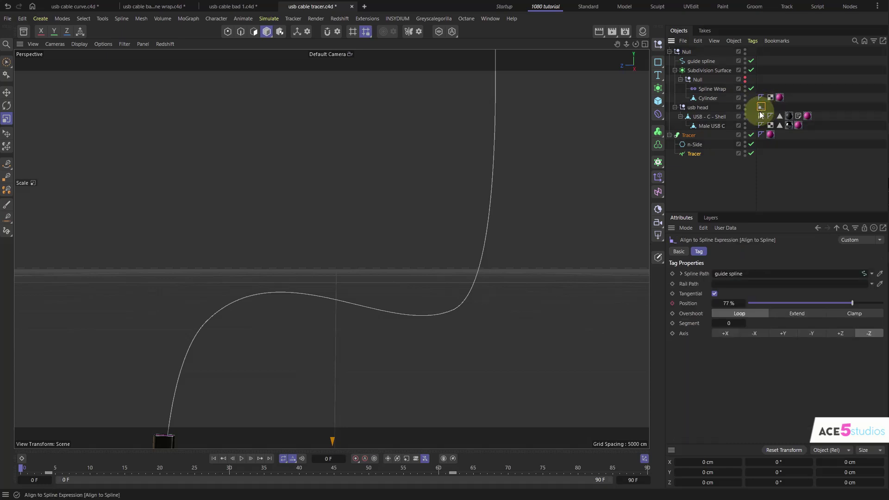
Step: Play the animation with F8, stop, scrub back, and replay until stopping at frame 52
{"action": "key", "text": "F8"}
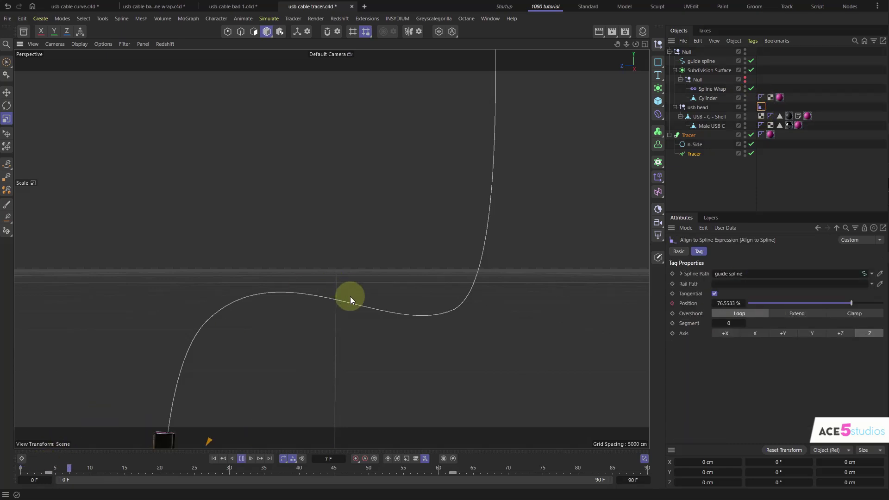
{"action": "key", "text": "F8"}
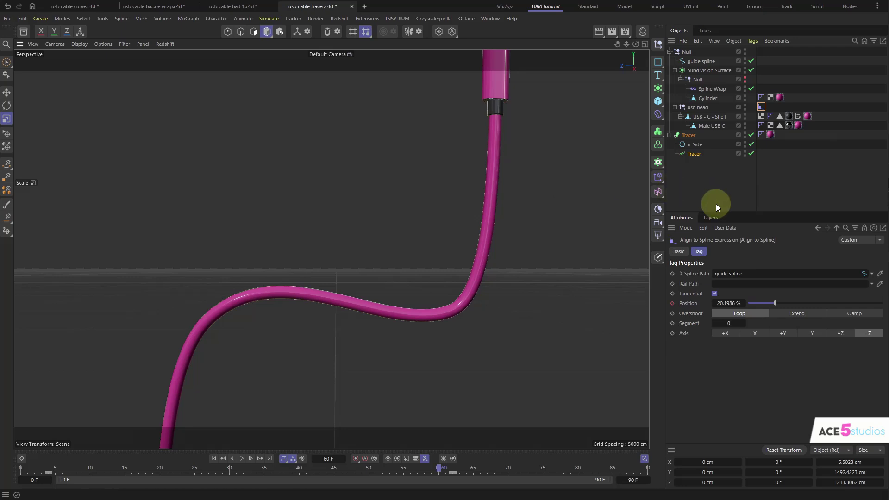
{"action": "left_click_drag", "start_coordinate": [433, 468], "coordinate": [216, 468]}
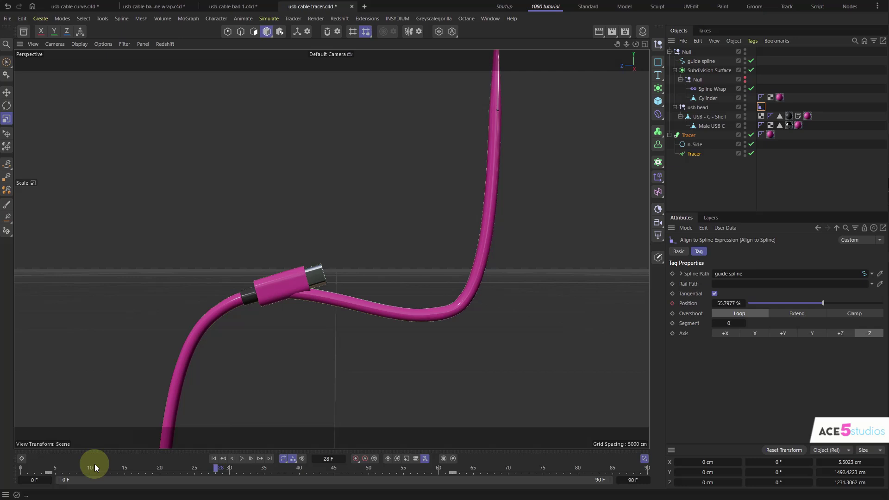
{"action": "left_click", "coordinate": [66, 467]}
{"action": "key", "text": "F8"}
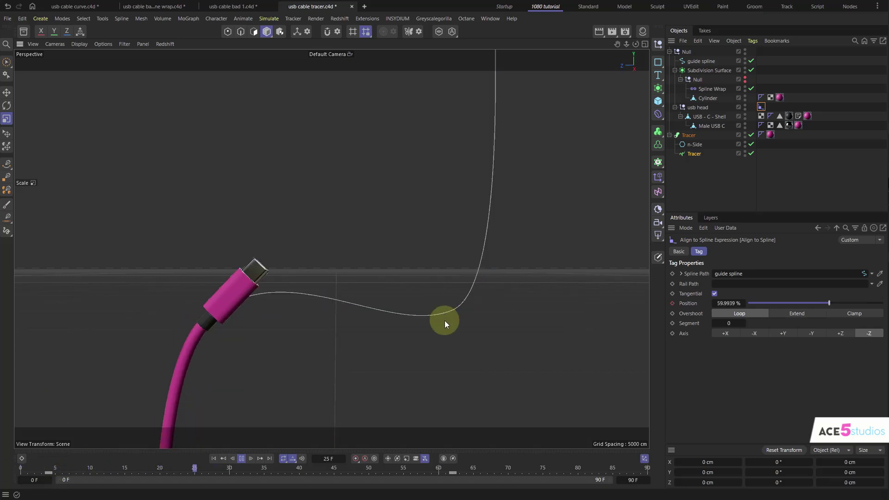
{"action": "left_click", "coordinate": [455, 317]}
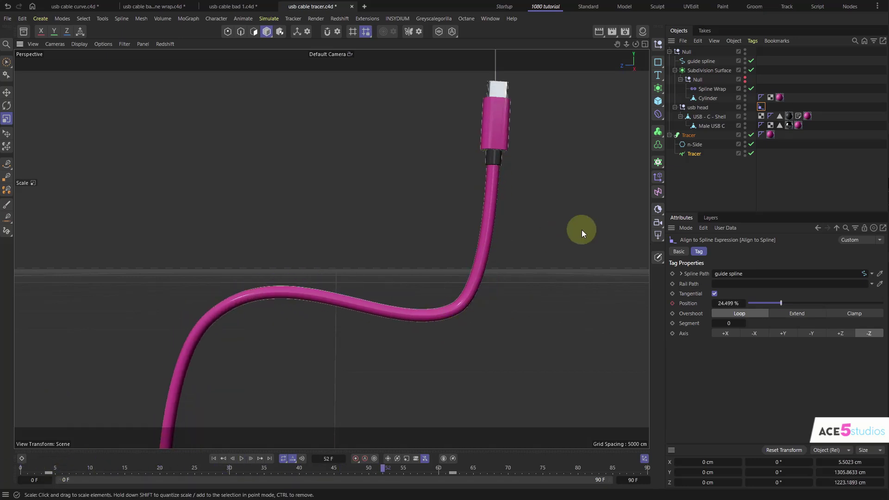
Step: Apply the checker material to the Cylinder, then move its material tag onto the Tracer
{"action": "left_click", "coordinate": [643, 31]}
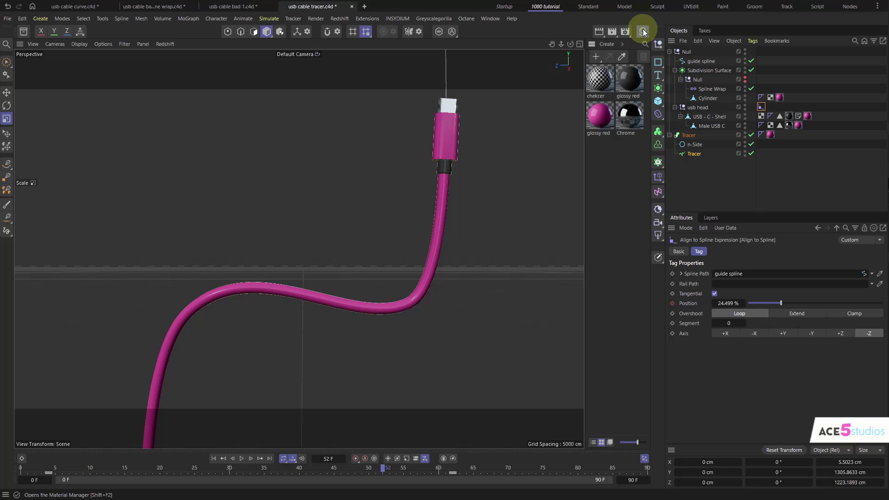
{"action": "left_click_drag", "start_coordinate": [612, 87], "coordinate": [717, 100]}
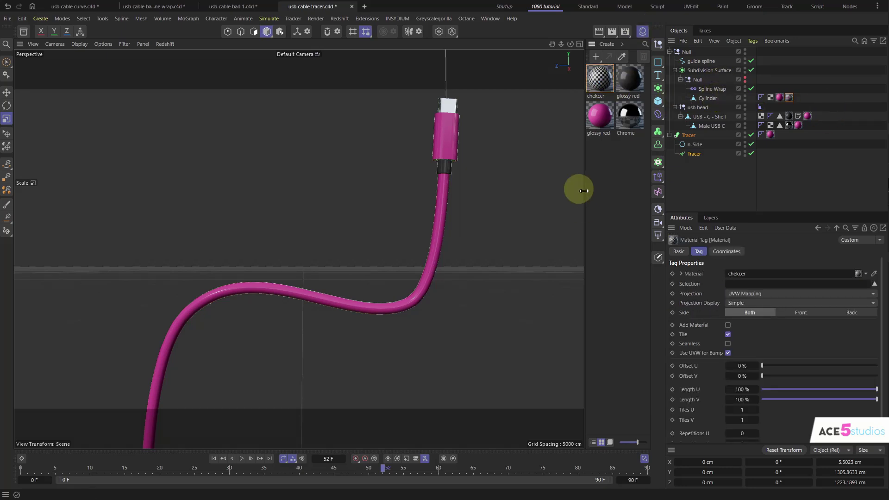
{"action": "left_click_drag", "start_coordinate": [780, 96], "coordinate": [780, 138]}
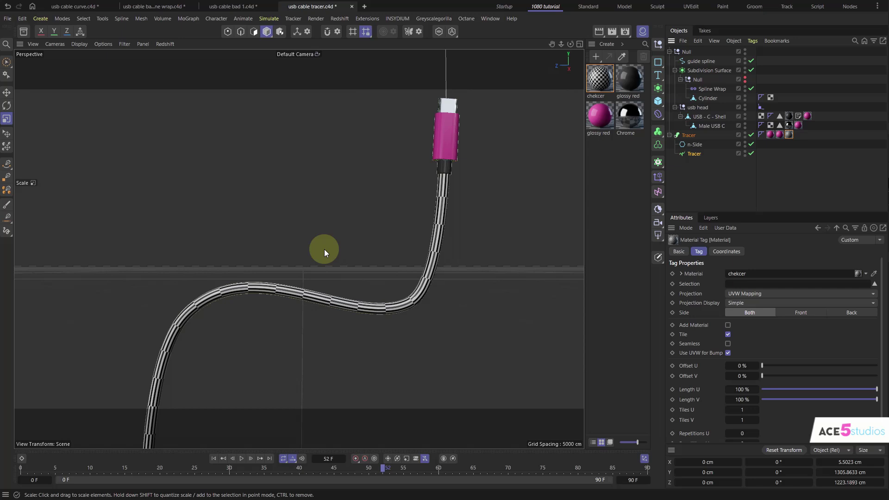
Step: Replay the checkered cable from frame 0, then return to usb cable curve.c4d
{"action": "left_click_drag", "start_coordinate": [35, 470], "coordinate": [20, 469]}
{"action": "key", "text": "F8"}
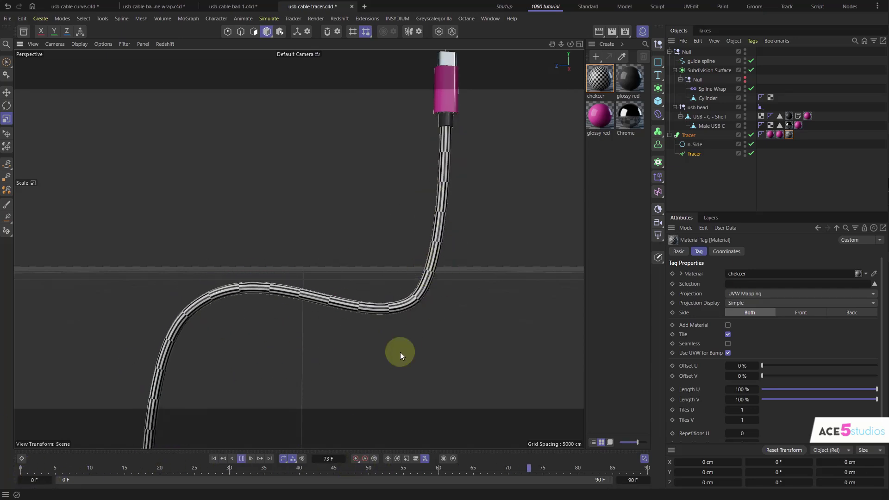
{"action": "key", "text": "F8"}
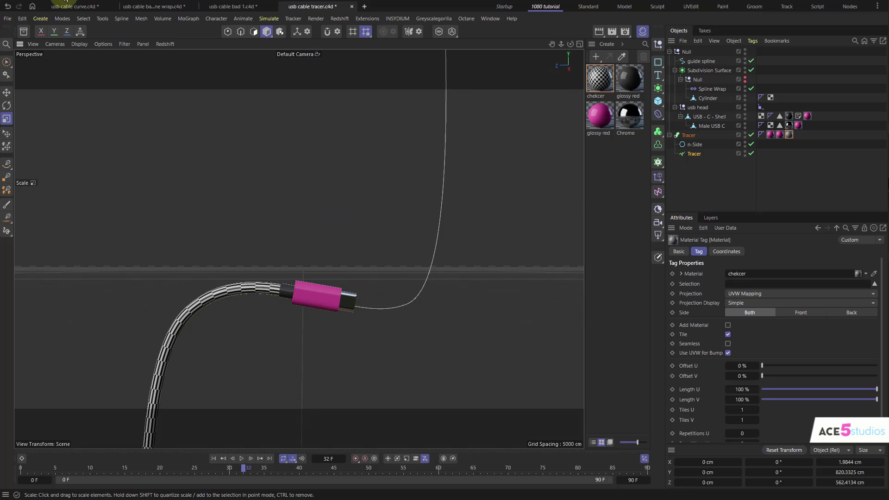
{"action": "left_click", "coordinate": [70, 6]}
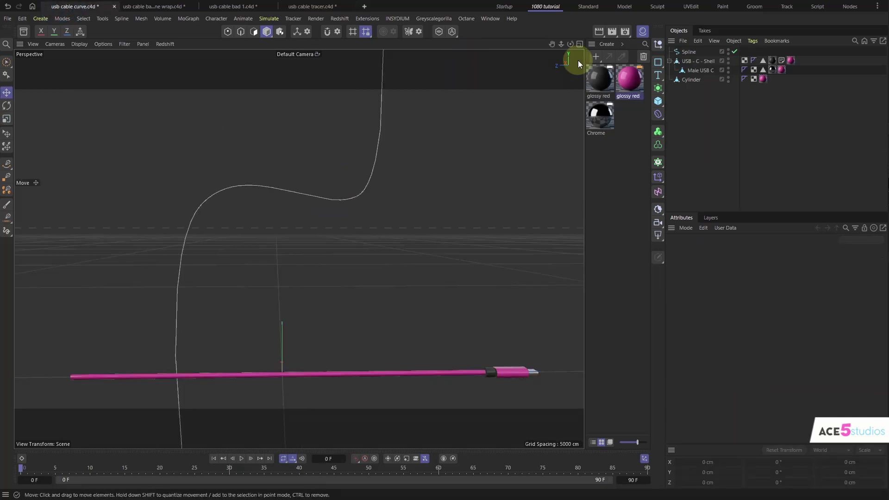
Step: Add a MoSpline from the MoGraph menu and change its Mode from Simple to Spline
{"action": "left_click", "coordinate": [643, 31]}
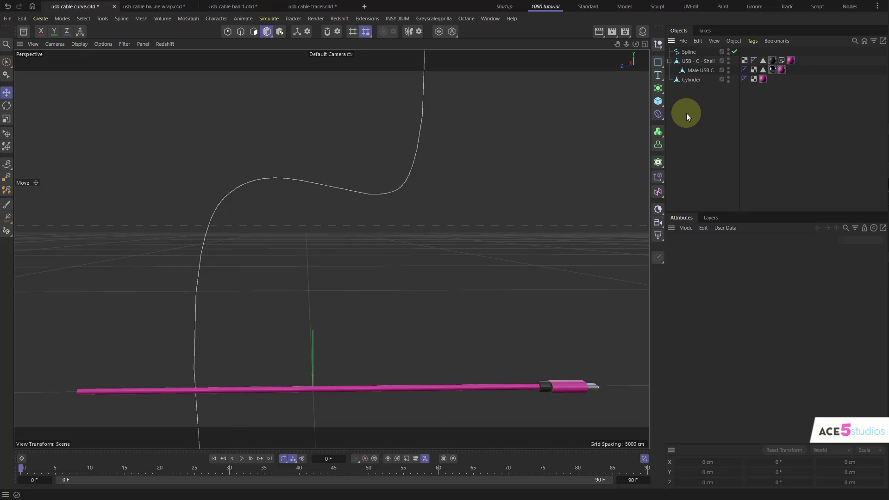
{"action": "left_click", "coordinate": [187, 20]}
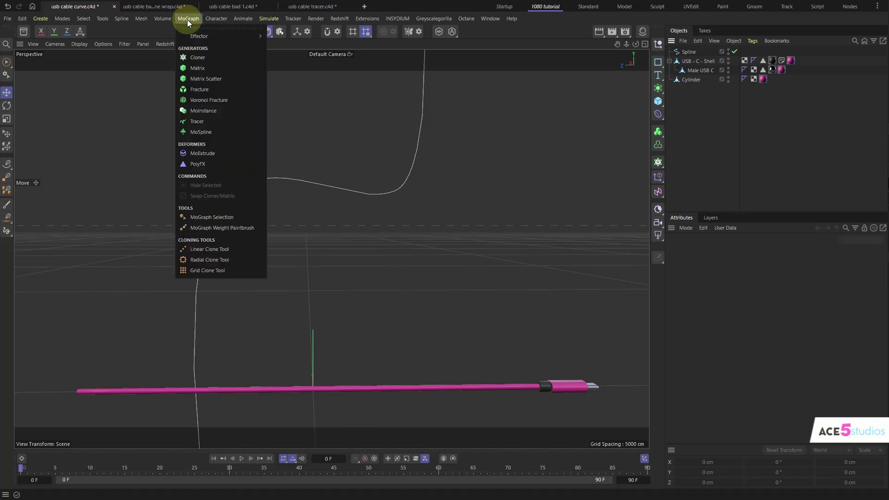
{"action": "left_click", "coordinate": [214, 132]}
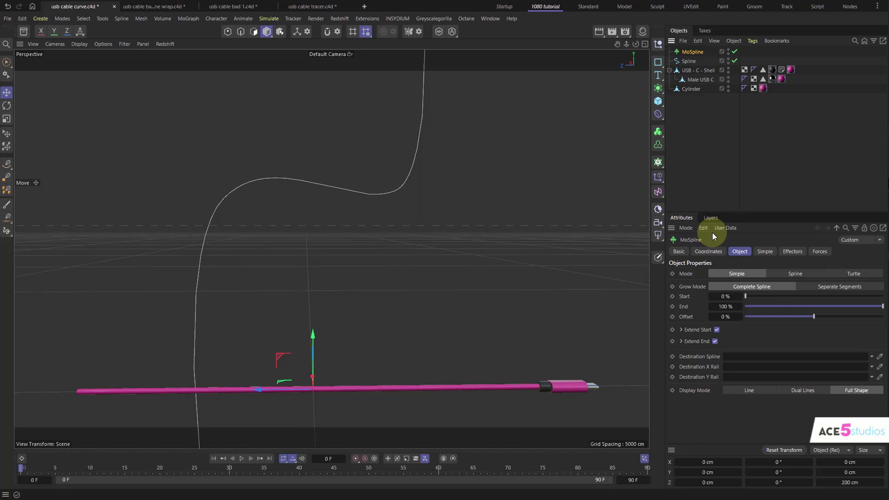
{"action": "left_click", "coordinate": [799, 273]}
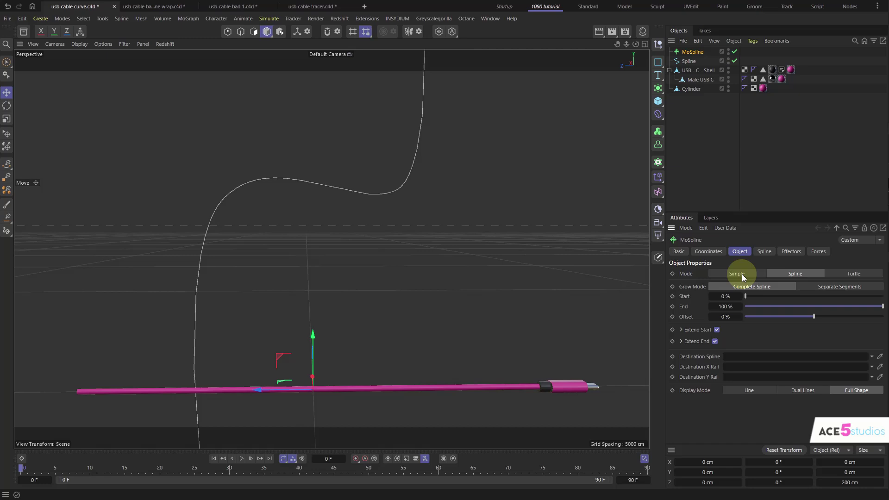
Step: Use the guide Spline as the MoSpline's Source Spline, raise Width, and lower End to 14.8%
{"action": "left_click", "coordinate": [762, 251]}
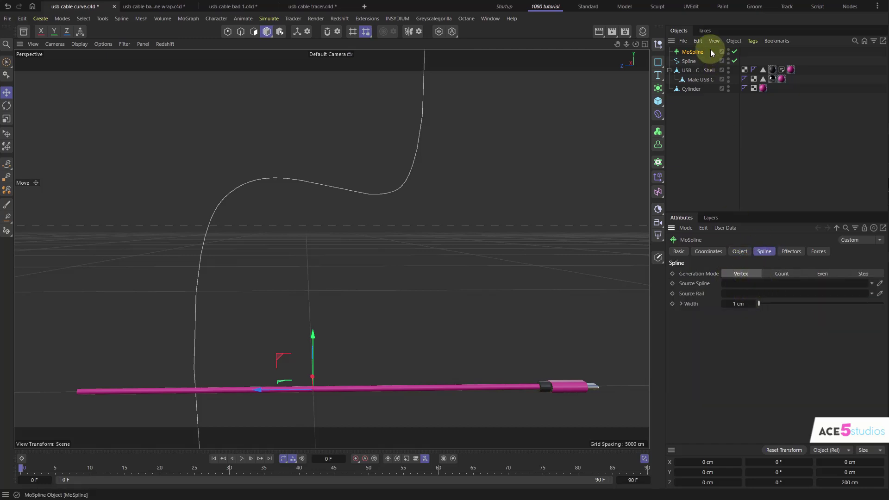
{"action": "left_click_drag", "start_coordinate": [686, 61], "coordinate": [754, 284]}
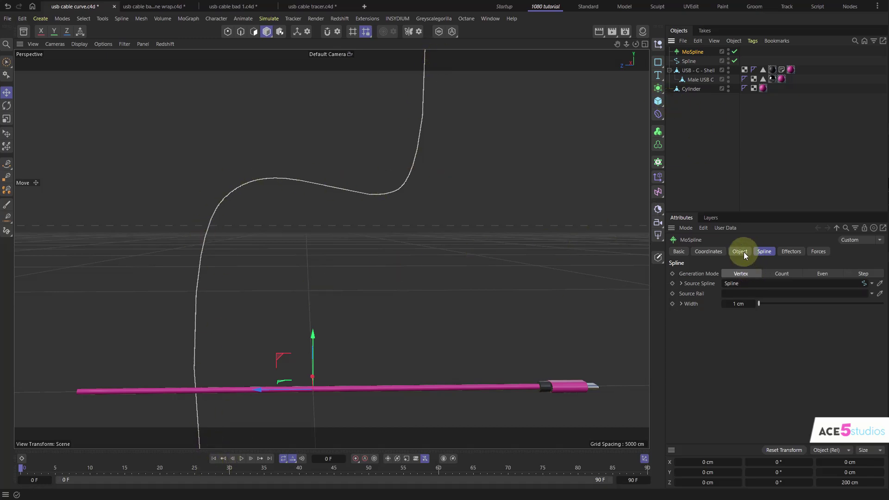
{"action": "left_click_drag", "start_coordinate": [759, 304], "coordinate": [790, 304]}
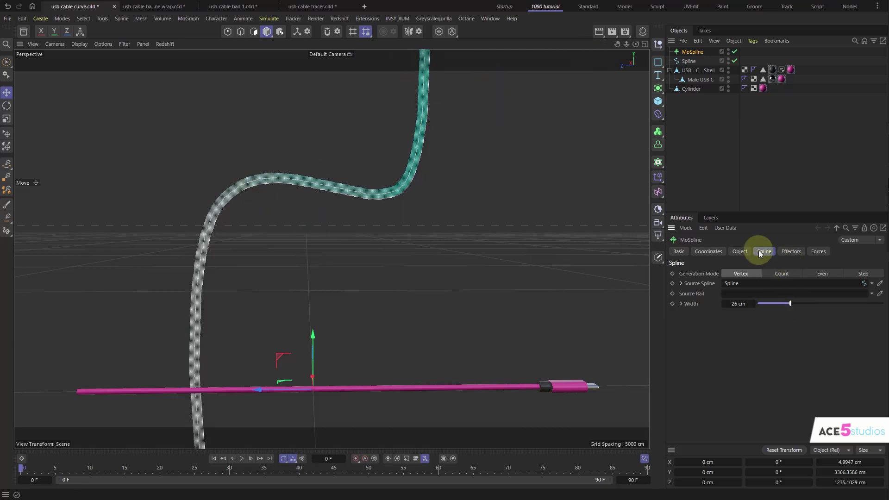
{"action": "left_click", "coordinate": [741, 251]}
{"action": "left_click_drag", "start_coordinate": [881, 306], "coordinate": [849, 322]}
Step: Give the guide spline Uniform interpolation with 40 points
{"action": "left_click", "coordinate": [685, 61]}
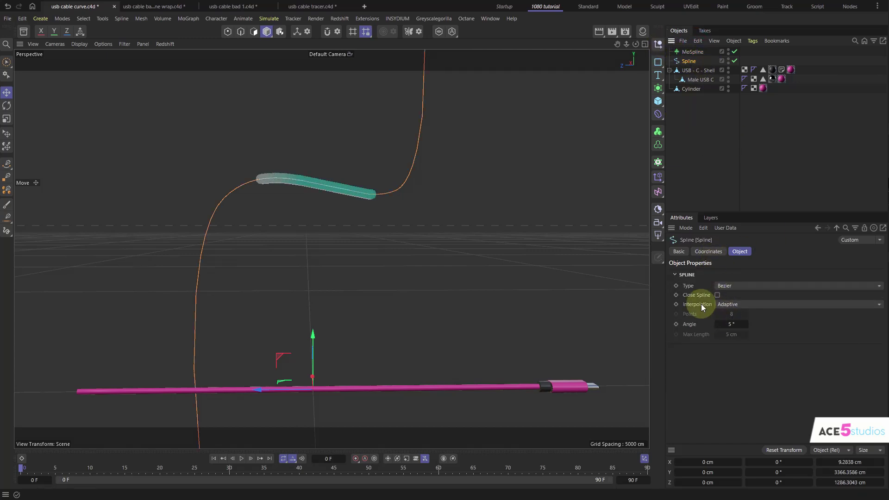
{"action": "left_click", "coordinate": [753, 305]}
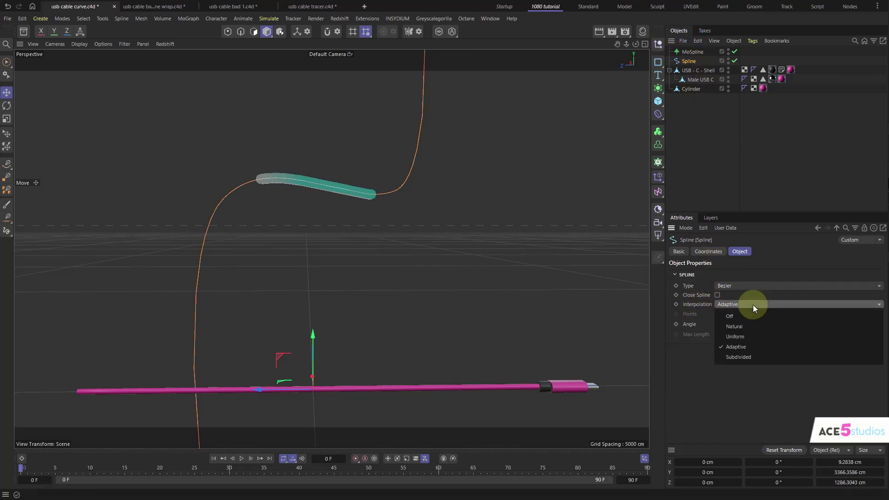
{"action": "left_click", "coordinate": [747, 335]}
{"action": "left_click", "coordinate": [731, 314]}
{"action": "type", "text": "40"}
{"action": "key", "text": "Return"}
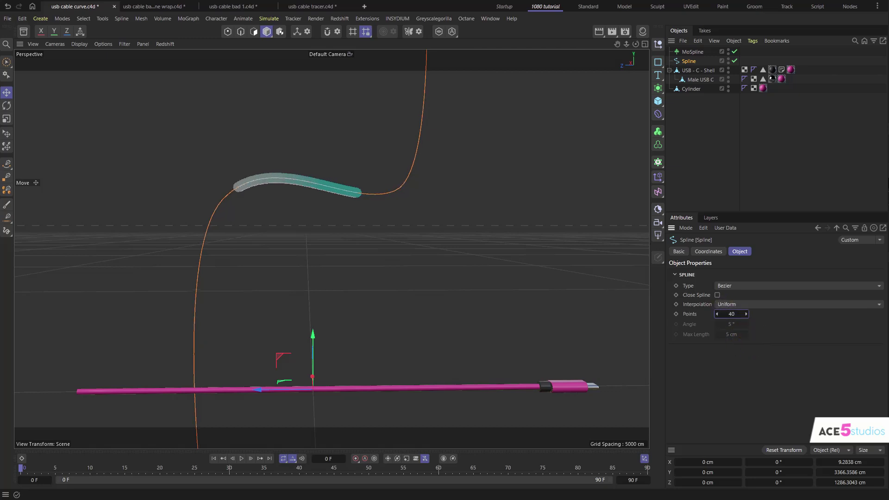
Step: Set the MoSpline's End to 41.5% and Offset to 25.7% to cover the S-bend
{"action": "left_click", "coordinate": [697, 51]}
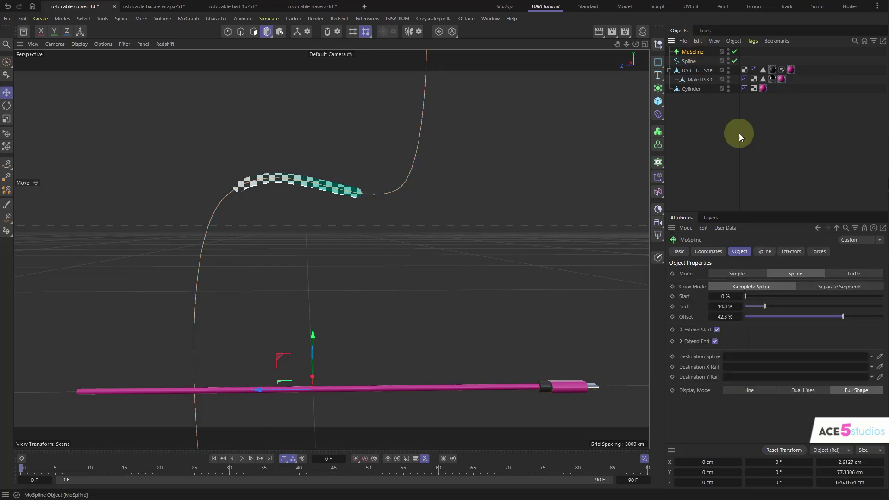
{"action": "mouse_move", "coordinate": [842, 319]}
{"action": "left_mouse_down"}
{"action": "mouse_move", "coordinate": [804, 321]}
{"action": "mouse_move", "coordinate": [862, 318]}
{"action": "mouse_move", "coordinate": [843, 317]}
{"action": "left_mouse_up"}
{"action": "left_click_drag", "start_coordinate": [764, 306], "coordinate": [832, 318]}
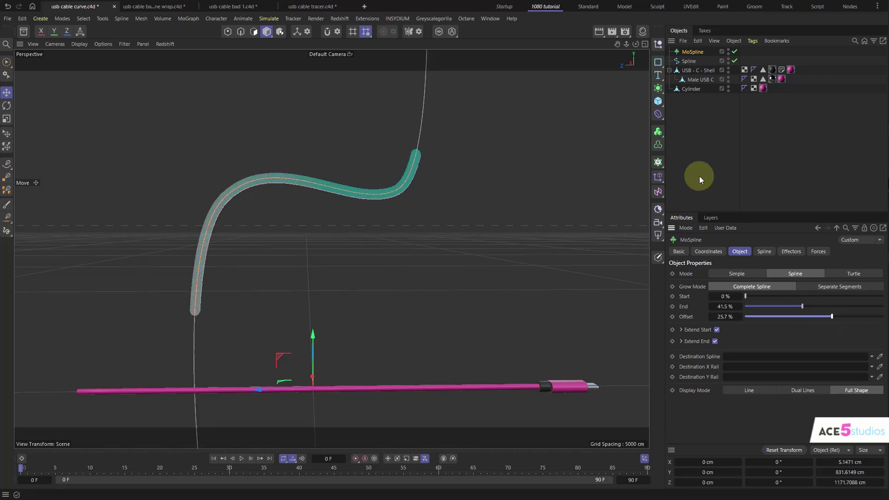
Step: Give USB - C - Shell an Align to Spline tag on the MoSpline with Tangential enabled
{"action": "left_click", "coordinate": [695, 71]}
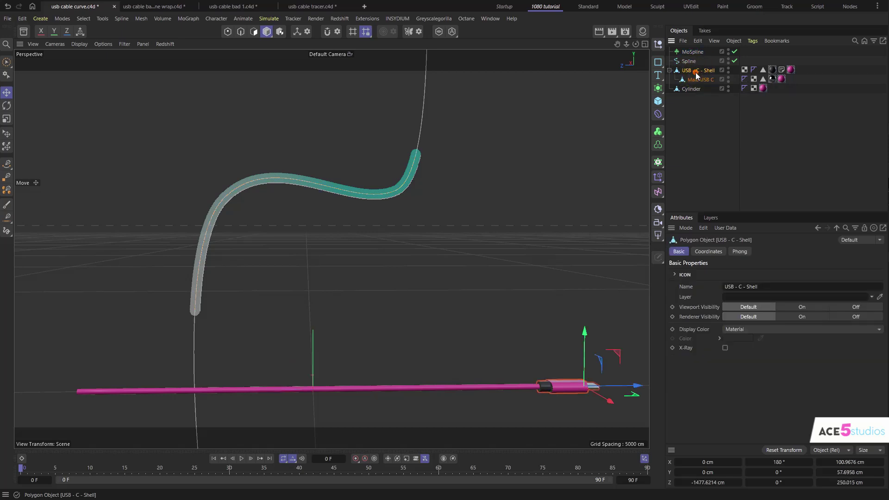
{"action": "right_click", "coordinate": [696, 77]}
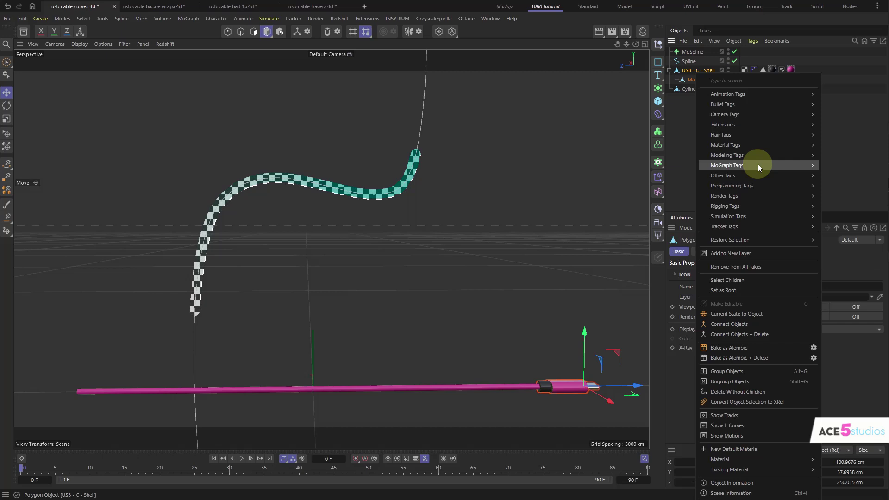
{"action": "mouse_move", "coordinate": [769, 95]}
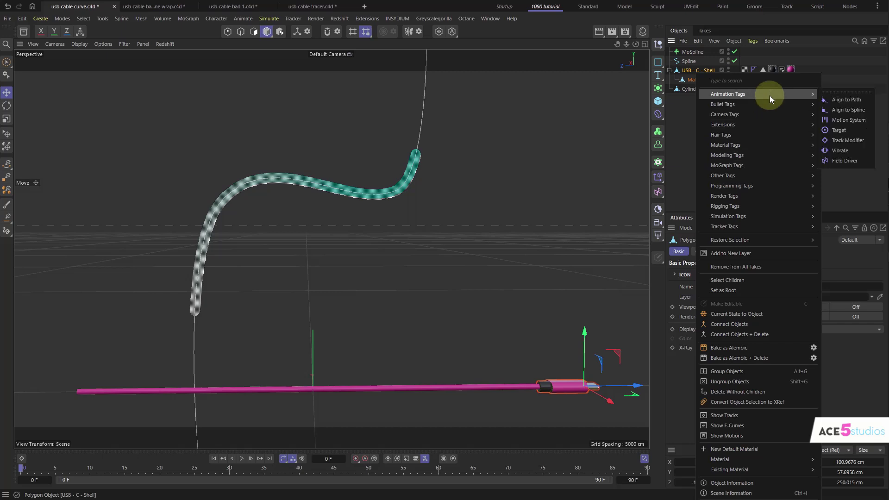
{"action": "left_click", "coordinate": [845, 110]}
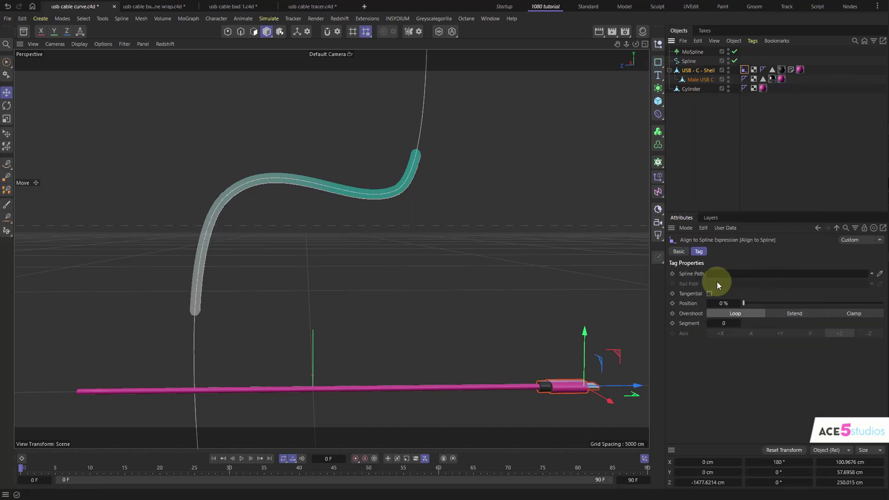
{"action": "left_click_drag", "start_coordinate": [692, 51], "coordinate": [883, 303]}
{"action": "left_click", "coordinate": [710, 294]}
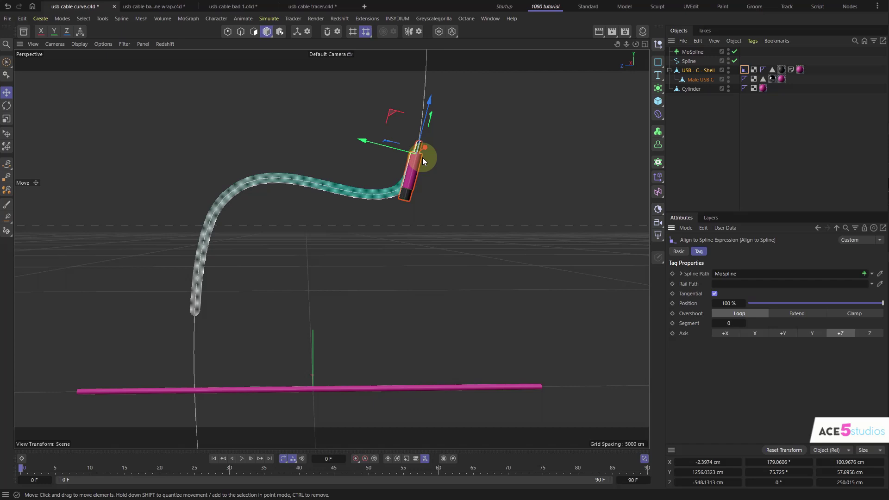
{"action": "left_click_drag", "start_coordinate": [423, 158], "coordinate": [402, 160], "text": "alt"}
{"action": "mouse_move", "coordinate": [402, 159]}
{"action": "right_mouse_down", "text": "alt"}
{"action": "mouse_move", "coordinate": [461, 151]}
{"action": "mouse_move", "coordinate": [486, 166]}
{"action": "mouse_move", "coordinate": [394, 153]}
{"action": "right_mouse_up", "text": "alt"}
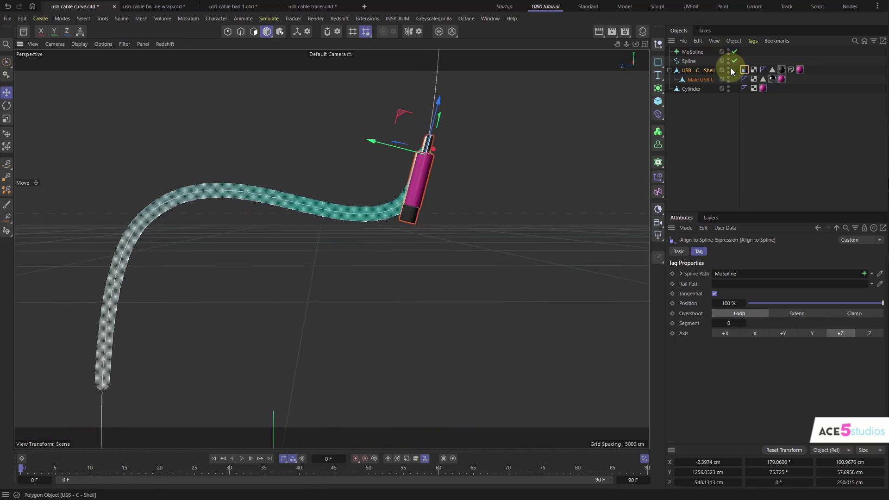
Step: Group USB - C - Shell under a new Null and move its Align to Spline tag onto the Null
{"action": "left_click", "coordinate": [698, 70]}
{"action": "key", "text": "alt+g"}
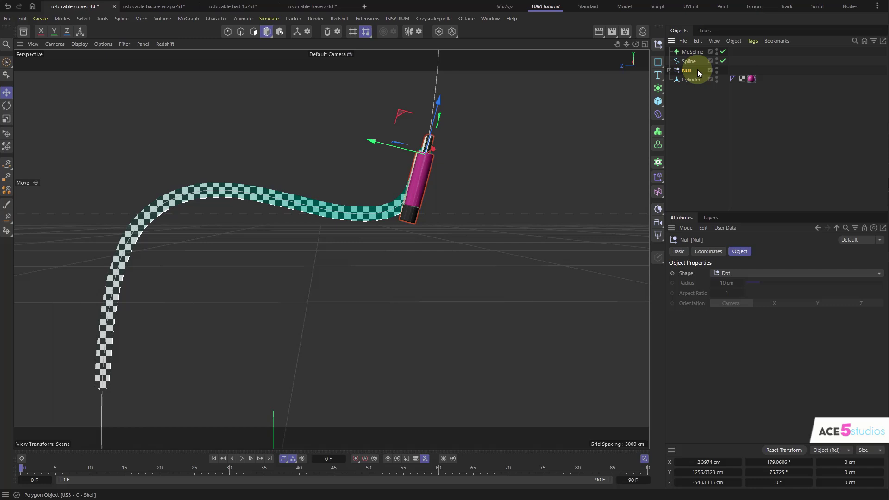
{"action": "left_click", "coordinate": [670, 70]}
{"action": "left_click", "coordinate": [705, 79]}
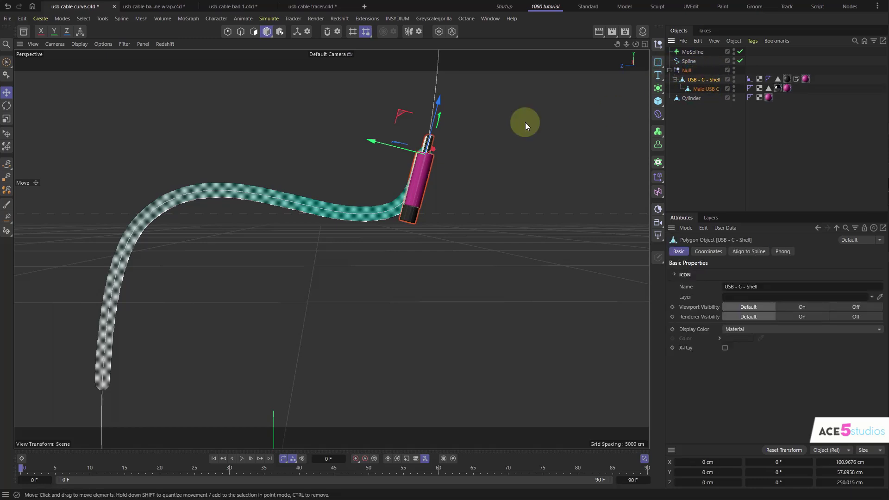
{"action": "left_click_drag", "start_coordinate": [445, 95], "coordinate": [446, 95]}
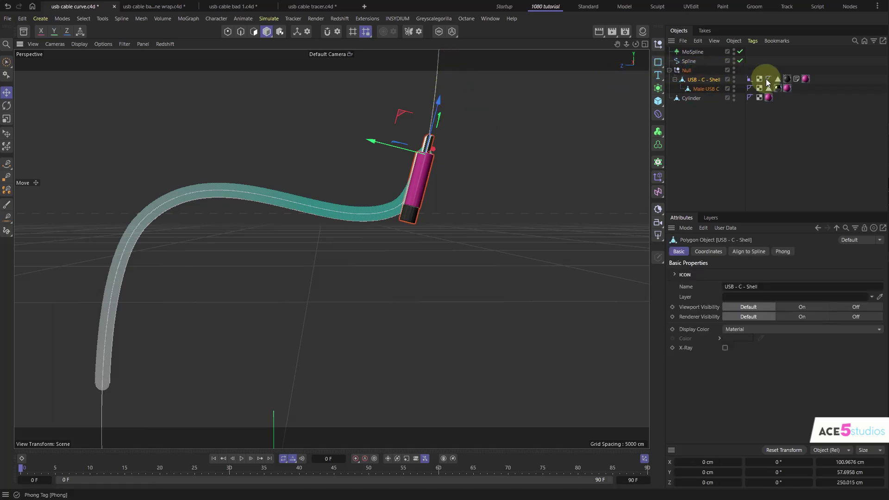
{"action": "left_click", "coordinate": [749, 78]}
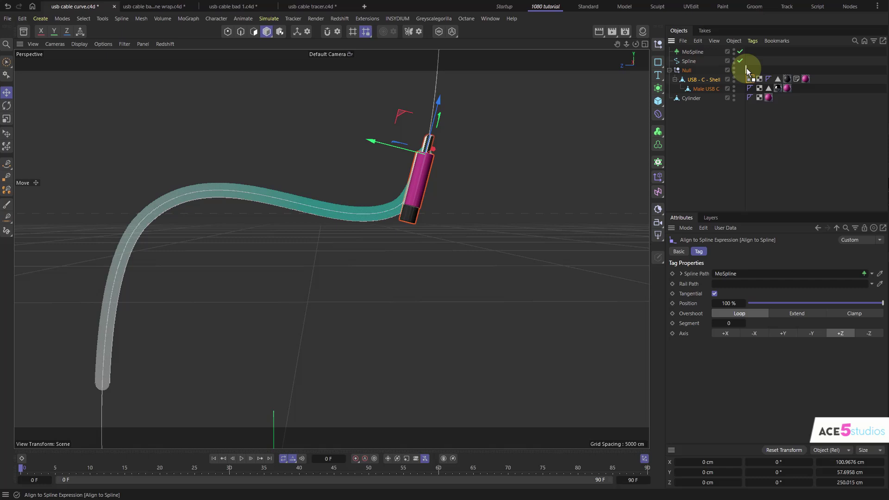
Step: Shift the shell along Z to sit flush, then change MoSpline Offset to confirm it follows
{"action": "left_click", "coordinate": [695, 79]}
{"action": "left_click_drag", "start_coordinate": [448, 119], "coordinate": [473, 60]}
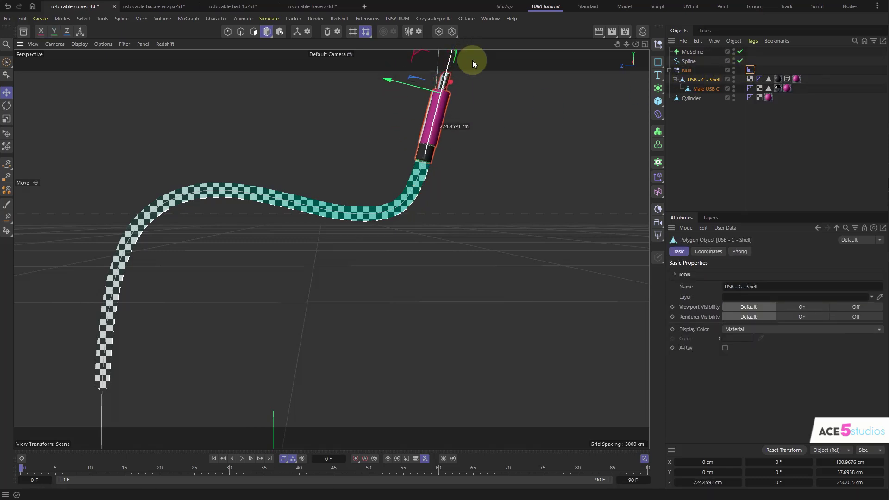
{"action": "left_click", "coordinate": [687, 71]}
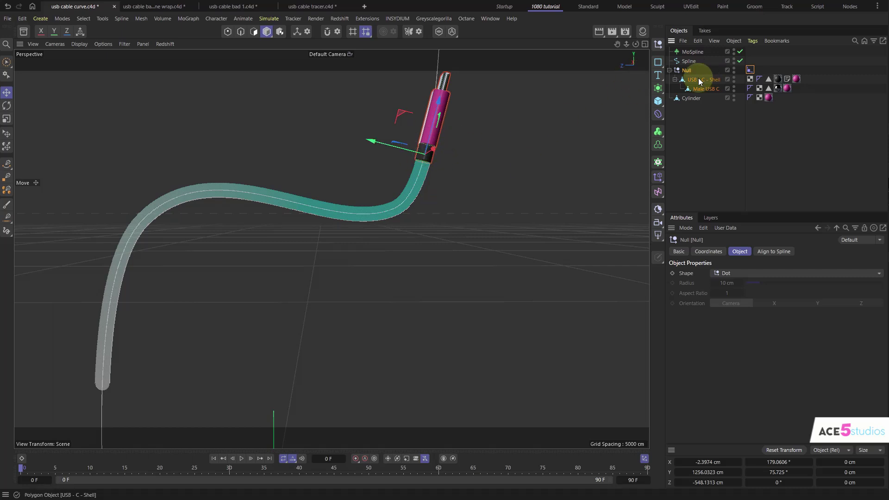
{"action": "left_click", "coordinate": [706, 52]}
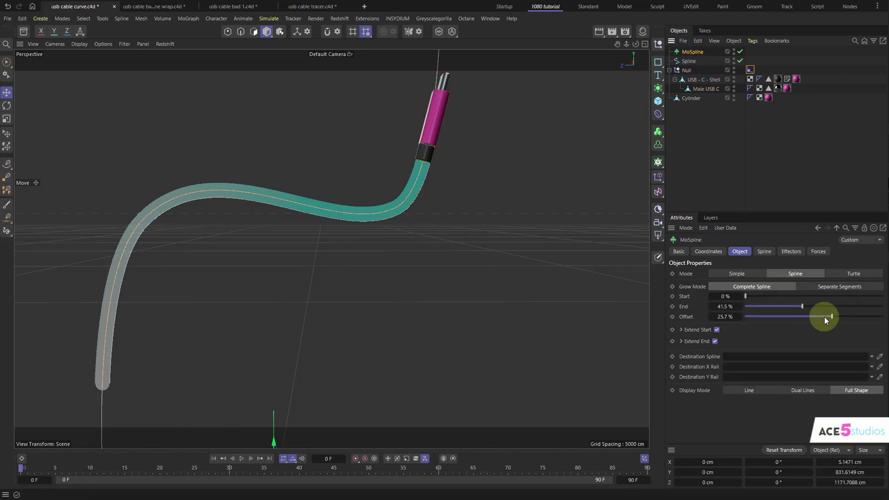
{"action": "mouse_move", "coordinate": [824, 316]}
{"action": "left_mouse_down"}
{"action": "mouse_move", "coordinate": [801, 317]}
{"action": "mouse_move", "coordinate": [850, 322]}
{"action": "mouse_move", "coordinate": [827, 323]}
{"action": "left_mouse_up"}
Step: Add a Spline Wrap deformer to the Cylinder, wrapping along the +Z axis
{"action": "left_click", "coordinate": [690, 98]}
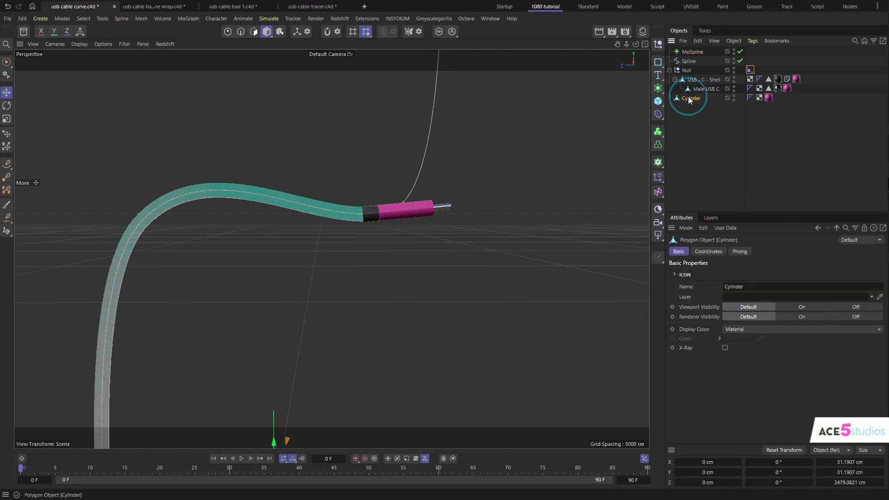
{"action": "key", "text": "o"}
{"action": "key", "text": "shift+c"}
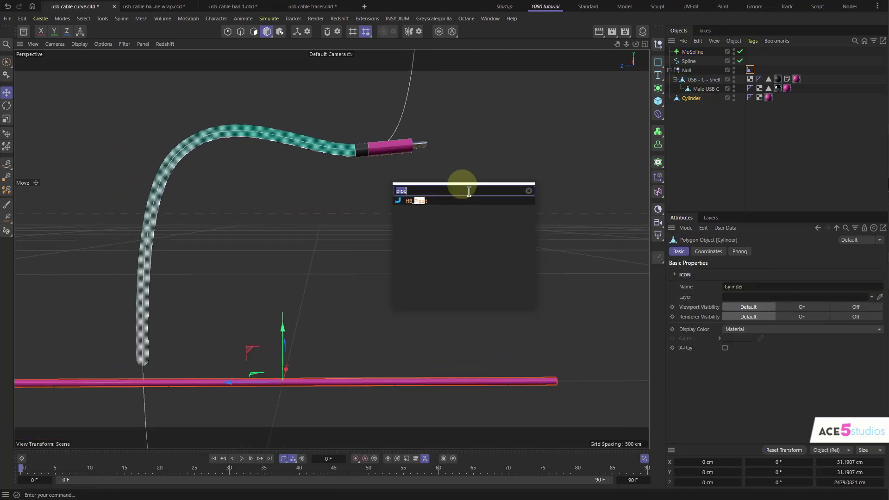
{"action": "type", "text": "spline"}
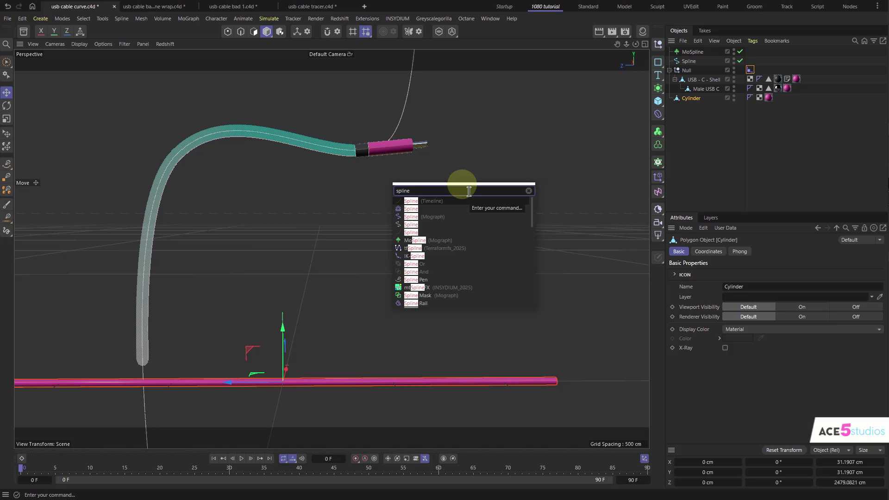
{"action": "type", "text": " wrap"}
{"action": "left_click", "coordinate": [417, 201]}
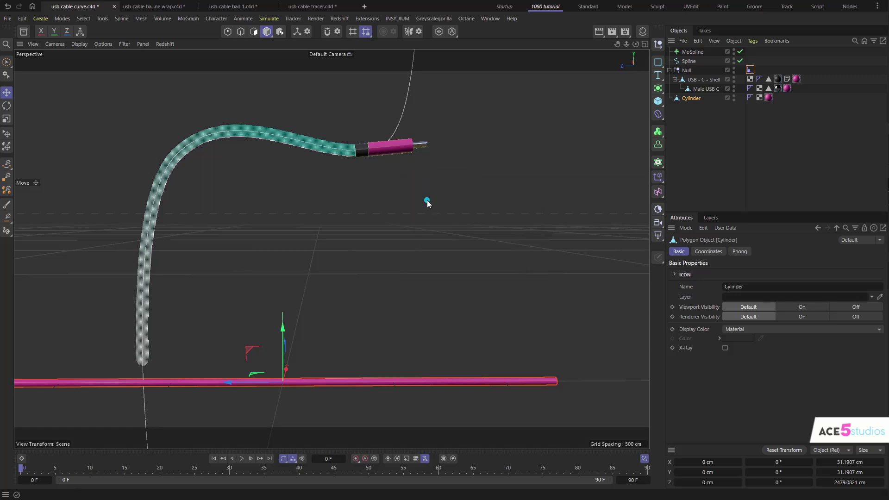
{"action": "left_click_drag", "start_coordinate": [692, 107], "coordinate": [692, 108]}
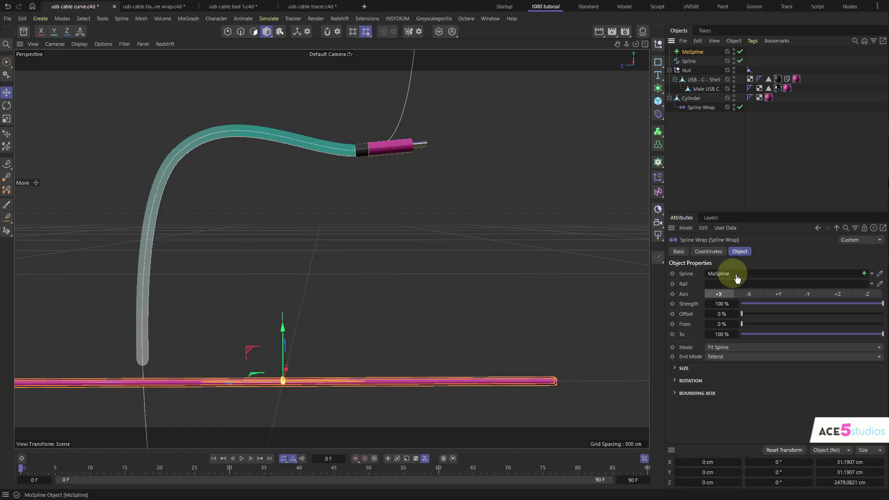
{"action": "left_click", "coordinate": [783, 294]}
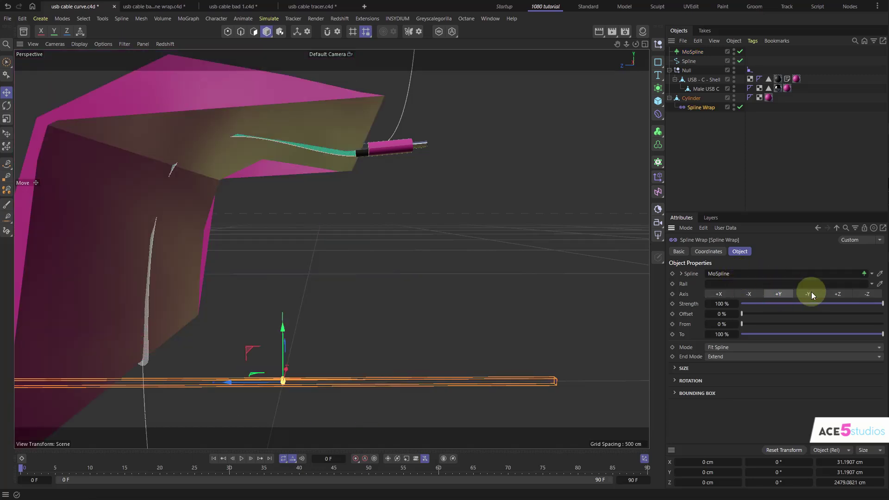
{"action": "left_click", "coordinate": [837, 294]}
{"action": "scroll", "coordinate": [354, 171], "scroll_direction": "down", "scroll_amount": 2}
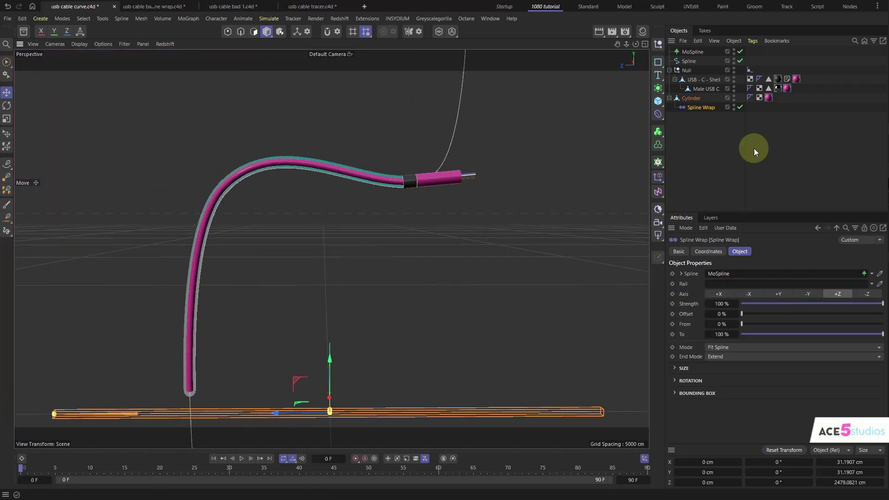
Step: Slide the MoSpline's Offset from 25% to 31.7%
{"action": "left_click", "coordinate": [692, 51]}
{"action": "left_click_drag", "start_coordinate": [805, 318], "coordinate": [826, 315]}
{"action": "left_click_drag", "start_coordinate": [486, 218], "coordinate": [533, 208], "text": "alt"}
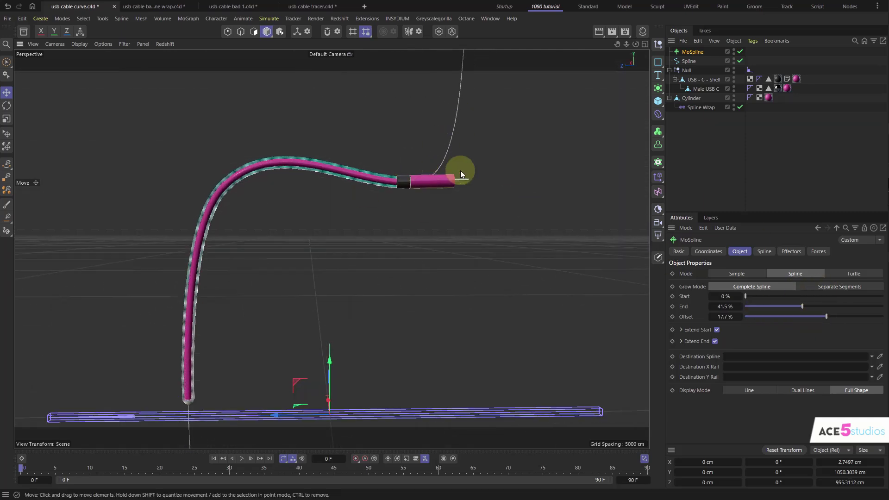
{"action": "mouse_move", "coordinate": [826, 317]}
{"action": "left_mouse_down"}
{"action": "mouse_move", "coordinate": [836, 315]}
{"action": "mouse_move", "coordinate": [810, 315]}
{"action": "mouse_move", "coordinate": [836, 316]}
{"action": "left_mouse_up"}
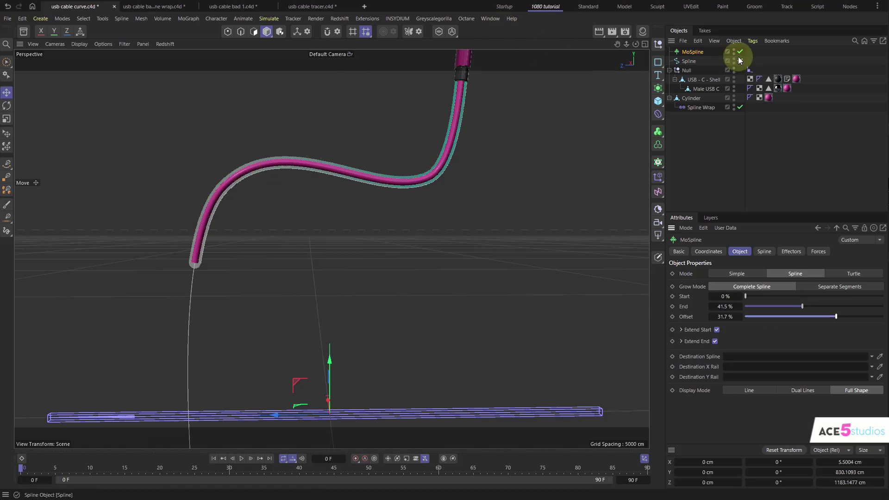
Step: Load a Checkerboard texture into the glossy red material's Color channel and nudge the MoSpline offset to preview
{"action": "left_click", "coordinate": [643, 31]}
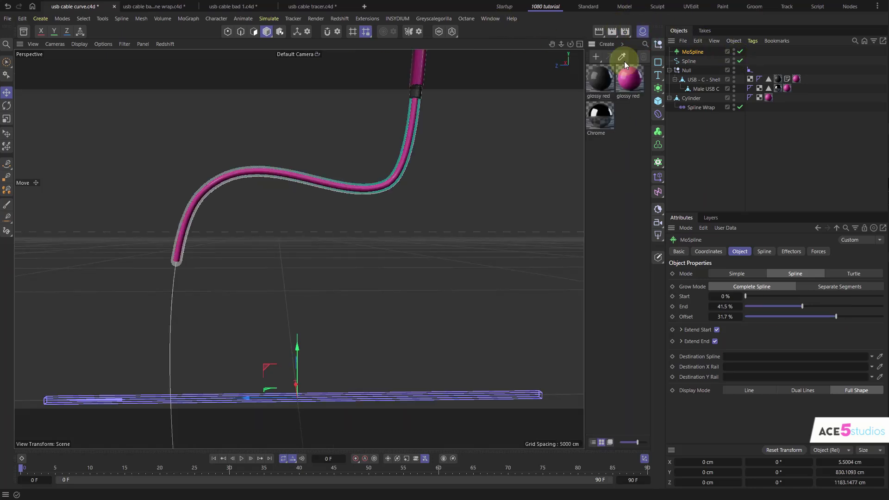
{"action": "left_click", "coordinate": [626, 70]}
{"action": "left_click", "coordinate": [643, 31]}
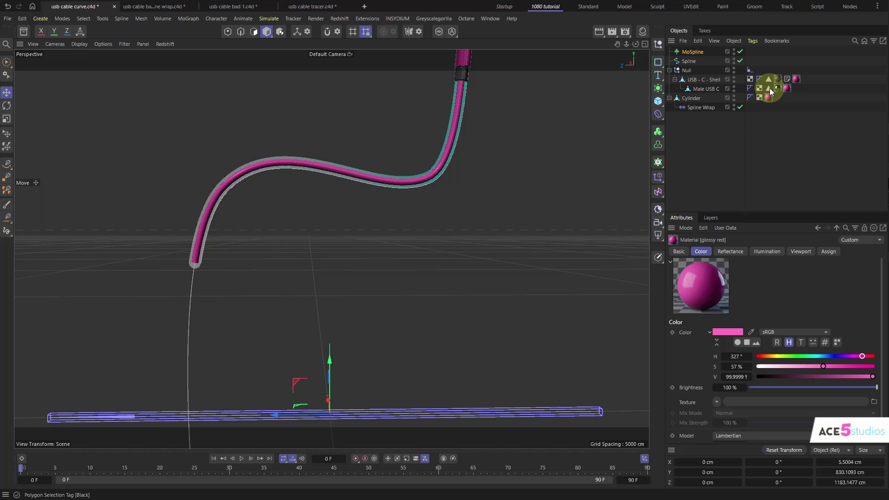
{"action": "left_click", "coordinate": [717, 402]}
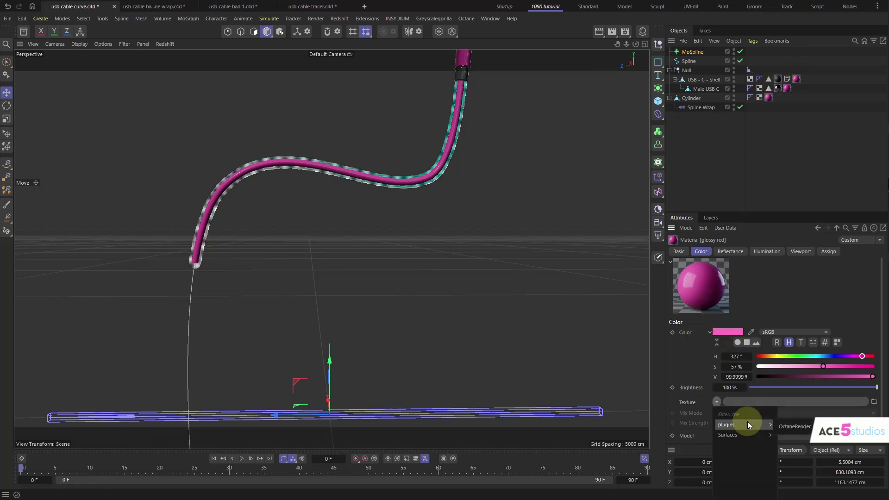
{"action": "left_click", "coordinate": [787, 437]}
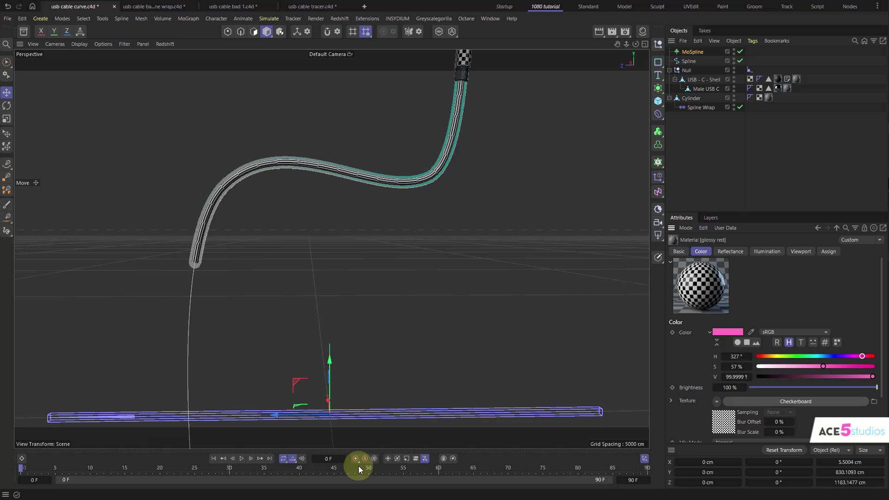
{"action": "left_click", "coordinate": [684, 52]}
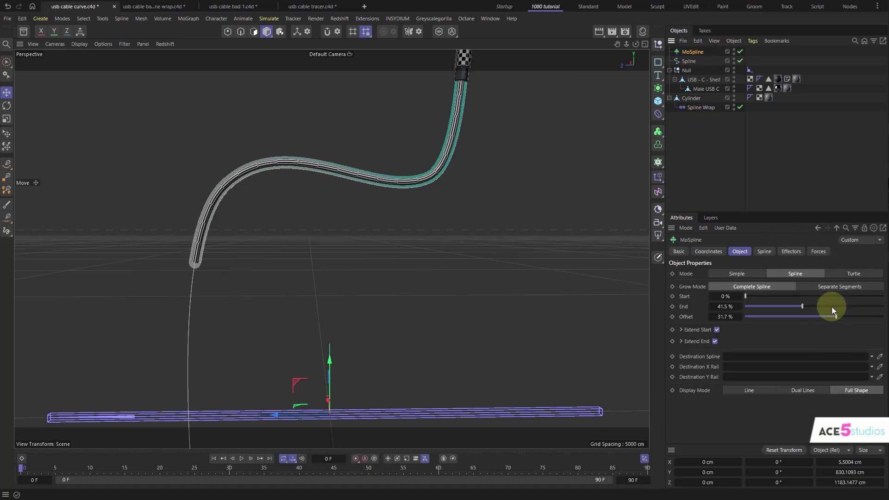
{"action": "mouse_move", "coordinate": [832, 316]}
{"action": "left_mouse_down"}
{"action": "mouse_move", "coordinate": [824, 317]}
{"action": "mouse_move", "coordinate": [840, 320]}
{"action": "left_mouse_up"}
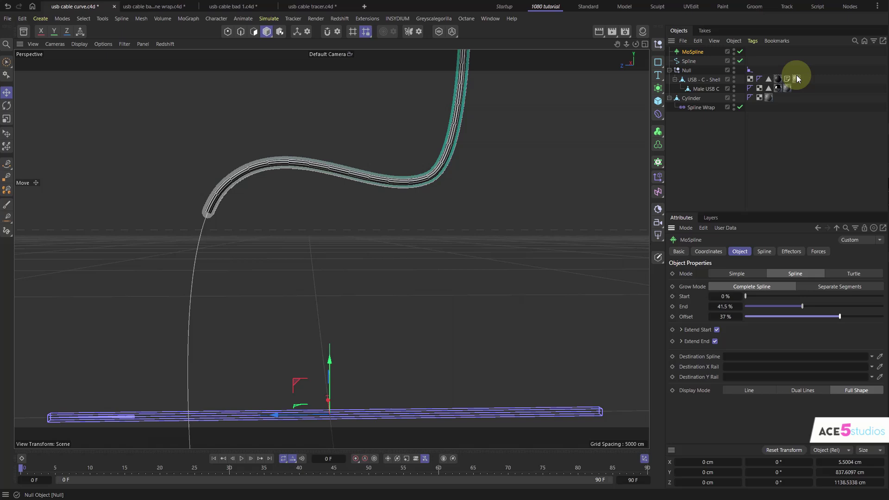
Step: Set the cable material tag's tiling to Length V 11% and Length U 354%
{"action": "left_click", "coordinate": [769, 97]}
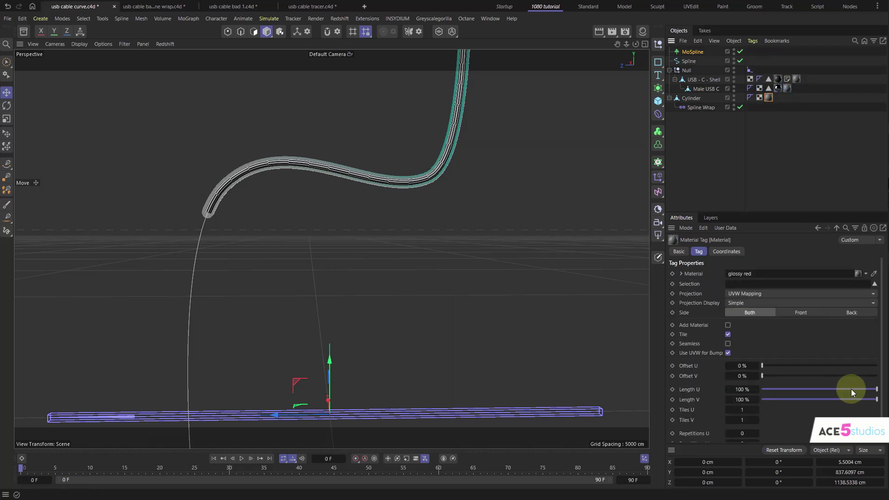
{"action": "left_click_drag", "start_coordinate": [874, 400], "coordinate": [847, 401]}
{"action": "left_click_drag", "start_coordinate": [772, 400], "coordinate": [775, 402]}
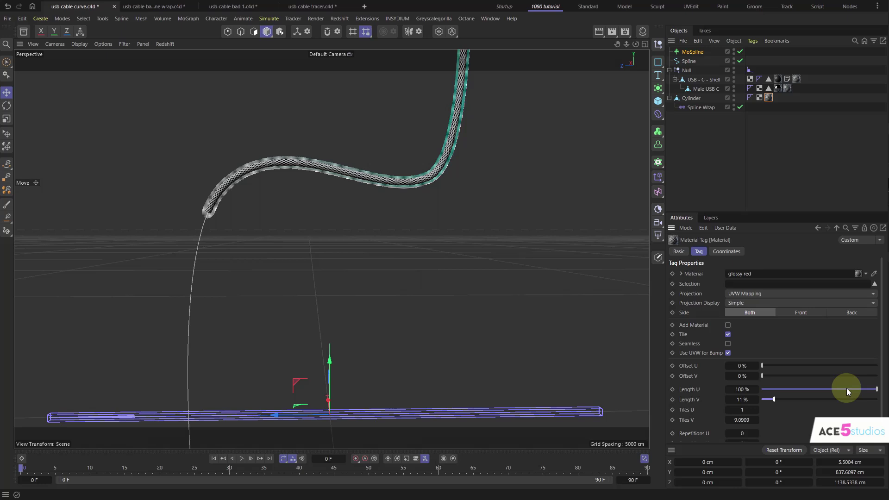
{"action": "left_click_drag", "start_coordinate": [873, 388], "coordinate": [860, 389]}
{"action": "left_click_drag", "start_coordinate": [798, 387], "coordinate": [768, 389]}
{"action": "left_click", "coordinate": [759, 388]}
{"action": "type", "text": "250"}
{"action": "key", "text": "Return"}
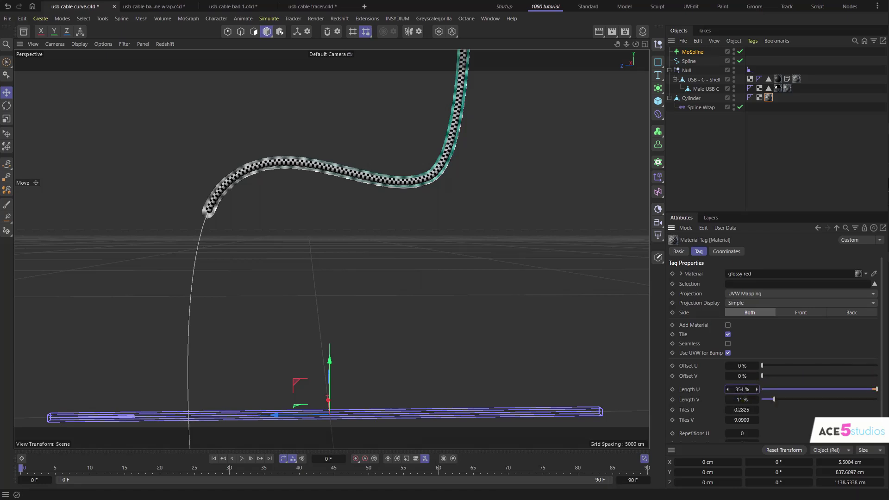
Step: Slide the checkered cable along the guide spline via the MoSpline offset and deselect all
{"action": "left_click", "coordinate": [692, 51]}
{"action": "mouse_move", "coordinate": [838, 316]}
{"action": "left_mouse_down"}
{"action": "mouse_move", "coordinate": [806, 317]}
{"action": "mouse_move", "coordinate": [839, 316]}
{"action": "left_mouse_up"}
{"action": "left_click", "coordinate": [570, 220]}
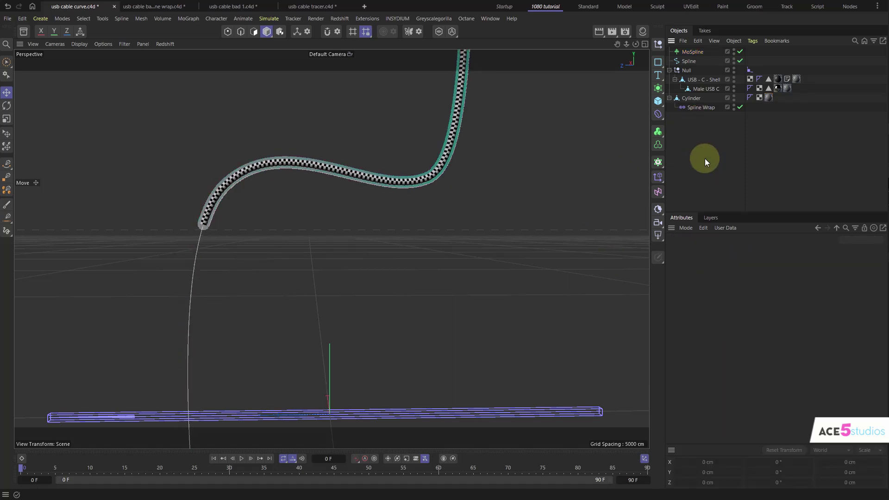
Step: Add a Flower spline and scale it up about 2.4 times
{"action": "left_click", "coordinate": [687, 61]}
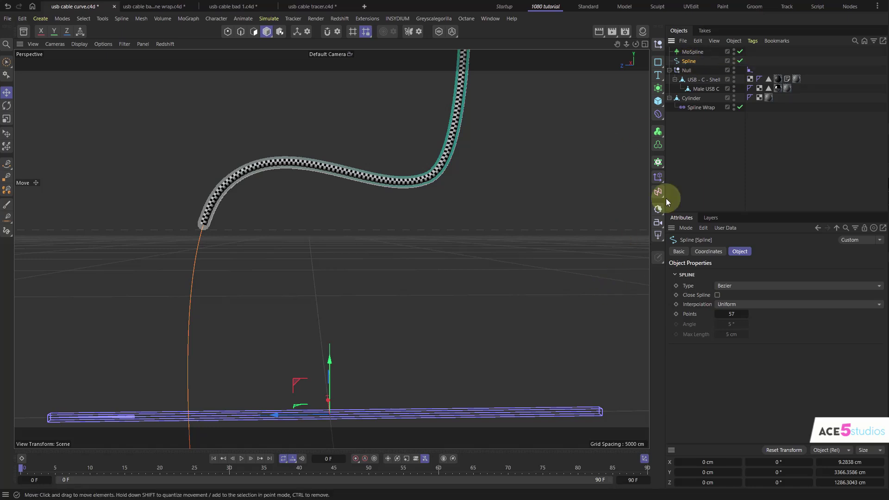
{"action": "left_click", "coordinate": [689, 53]}
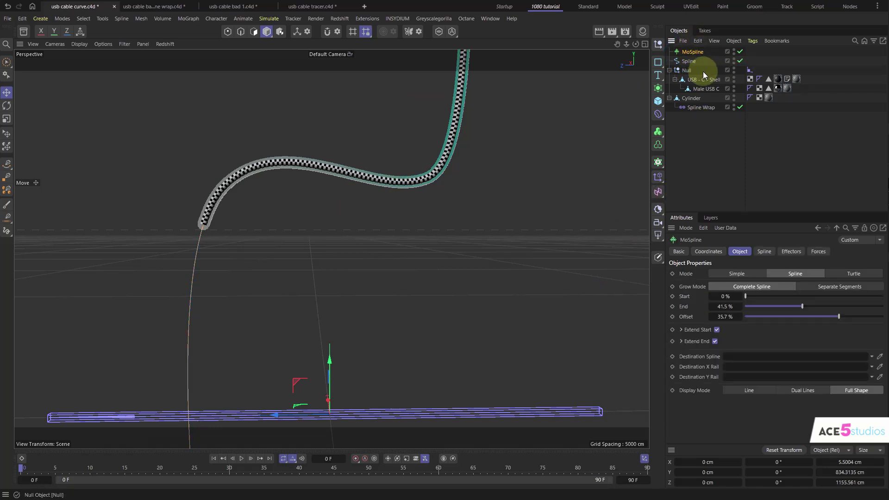
{"action": "left_click_drag", "start_coordinate": [659, 63], "coordinate": [746, 267]}
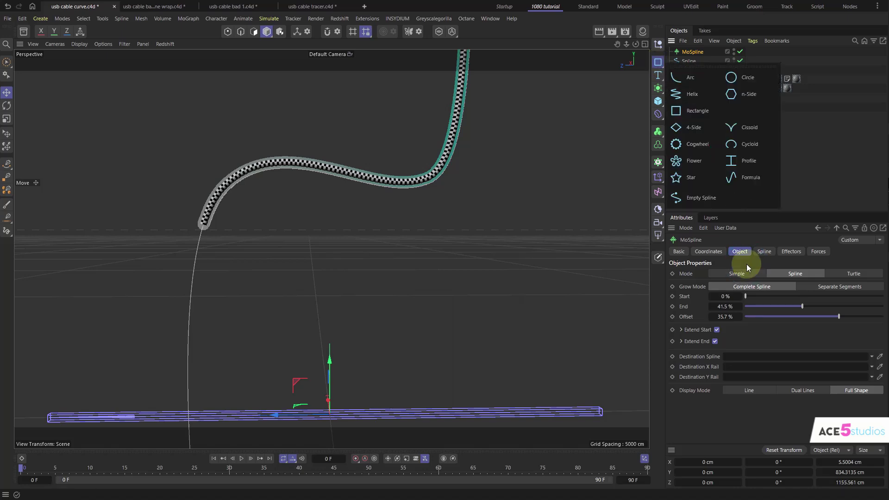
{"action": "left_click", "coordinate": [695, 161]}
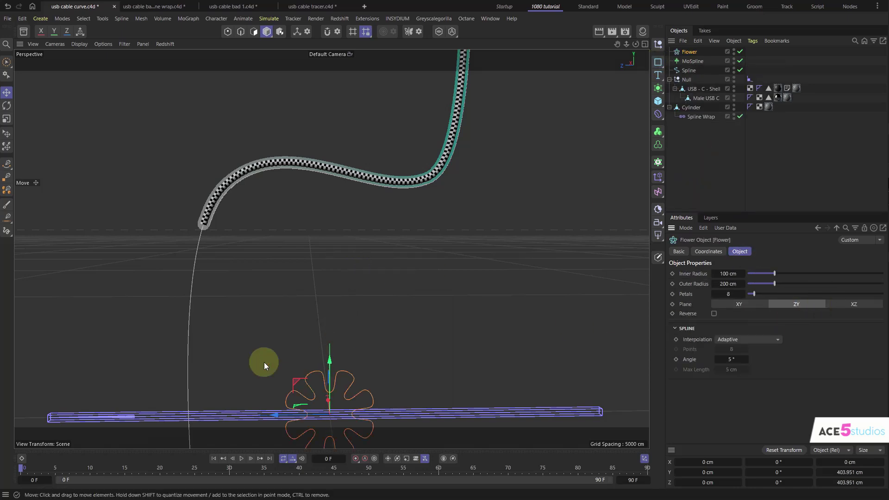
{"action": "key", "text": "t"}
{"action": "left_click_drag", "start_coordinate": [264, 363], "coordinate": [448, 218]}
Step: Make the Flower the MoSpline's Source Spline and adjust Offset to slide the cable
{"action": "left_click", "coordinate": [691, 62]}
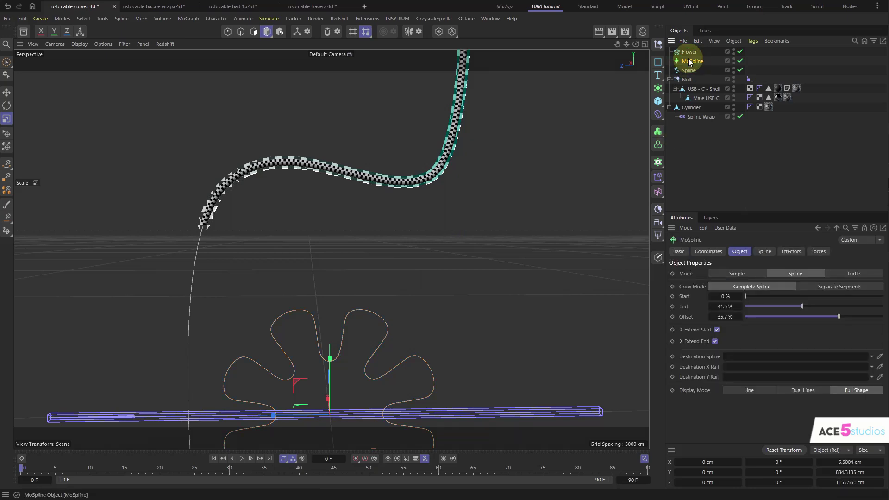
{"action": "left_click", "coordinate": [763, 254]}
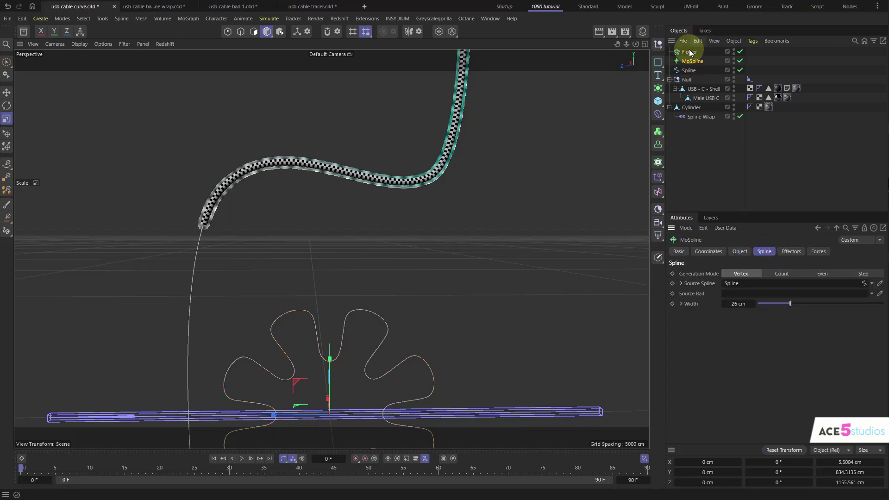
{"action": "left_click_drag", "start_coordinate": [740, 235], "coordinate": [736, 284]}
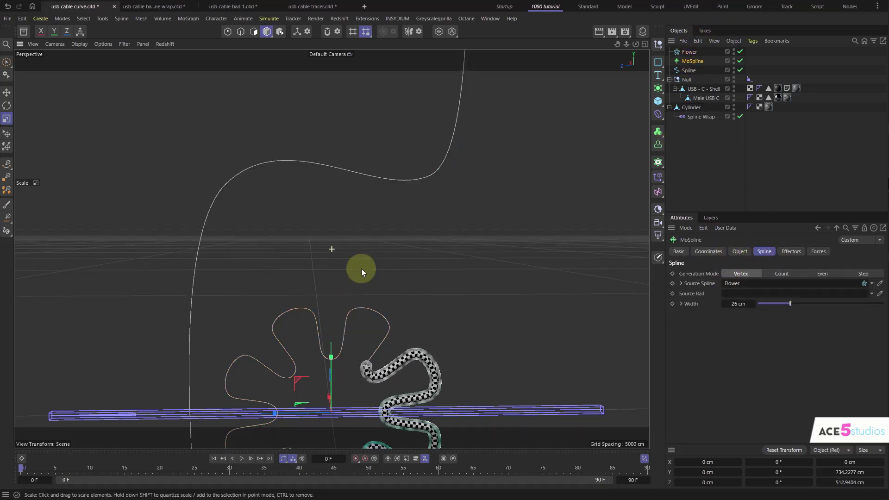
{"action": "middle_click_drag", "start_coordinate": [361, 269], "coordinate": [329, 149], "text": "alt"}
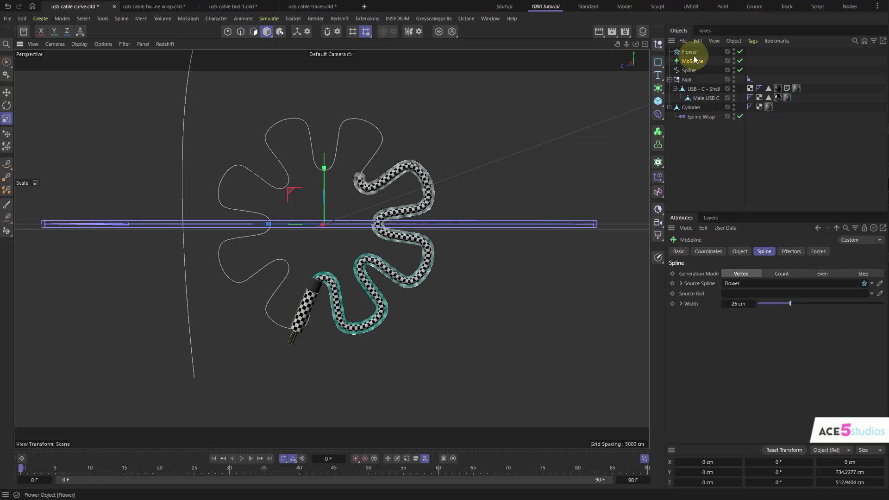
{"action": "left_click", "coordinate": [740, 252]}
{"action": "left_click_drag", "start_coordinate": [831, 315], "coordinate": [812, 316]}
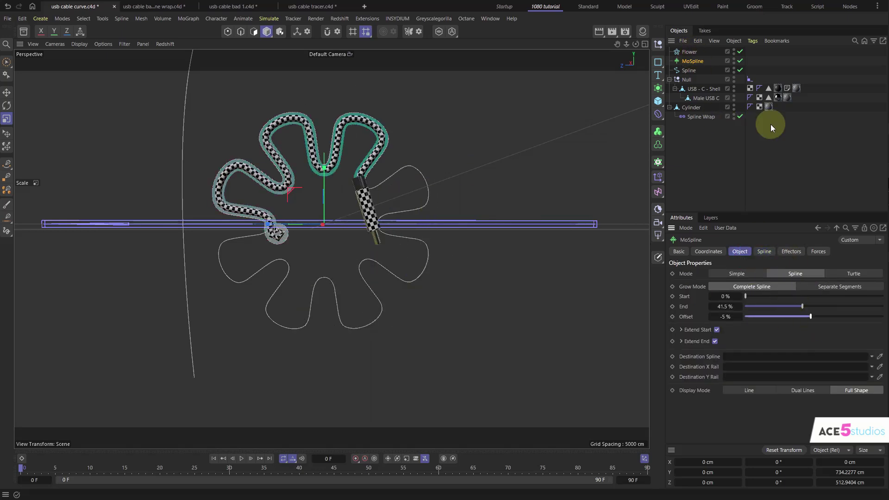
Step: Adjust the MoSpline Offset so the cable slides around the flower petals, then view it closer
{"action": "left_click", "coordinate": [690, 52]}
{"action": "scroll", "coordinate": [169, 287], "scroll_direction": "up", "scroll_amount": 10}
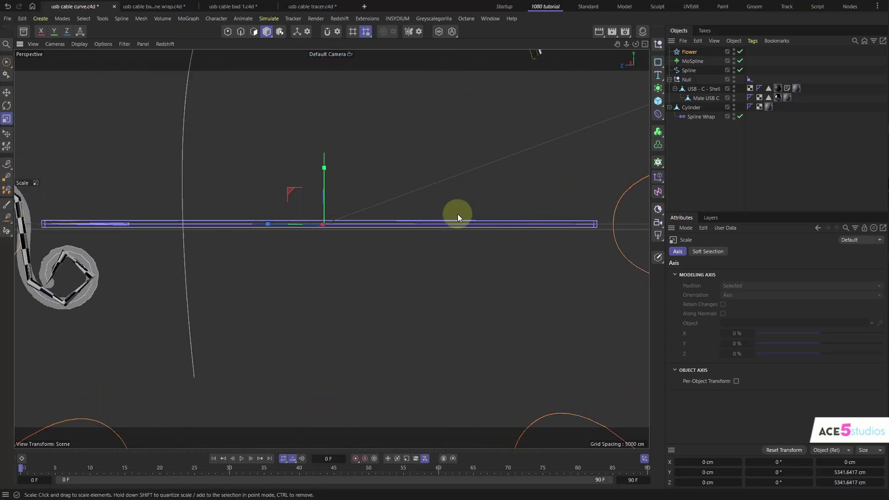
{"action": "scroll", "coordinate": [458, 214], "scroll_direction": "down", "scroll_amount": 8}
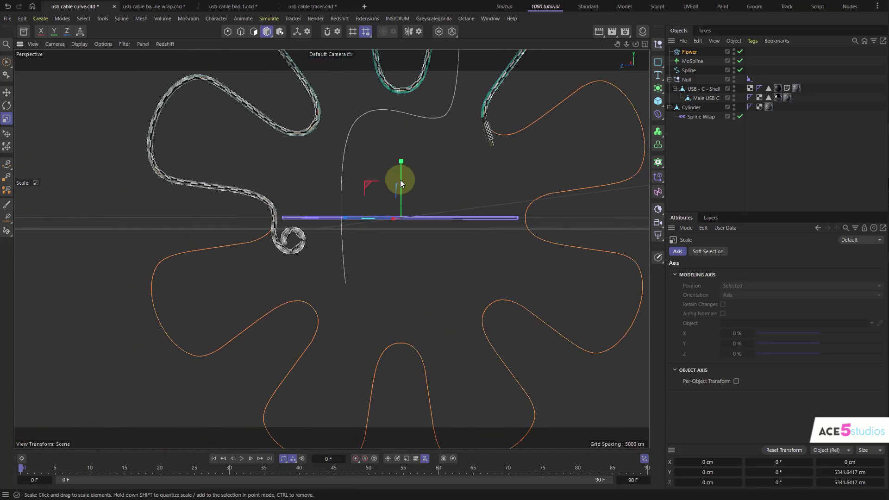
{"action": "left_click", "coordinate": [694, 61]}
{"action": "left_click_drag", "start_coordinate": [813, 316], "coordinate": [837, 317]}
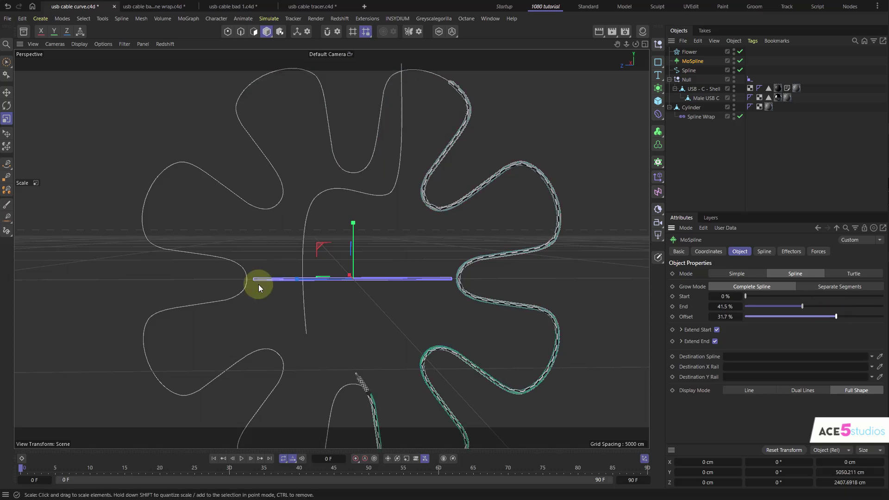
{"action": "left_click", "coordinate": [437, 195]}
{"action": "mouse_move", "coordinate": [437, 195]}
{"action": "left_mouse_down", "text": "alt"}
{"action": "mouse_move", "coordinate": [445, 169]}
{"action": "mouse_move", "coordinate": [449, 192]}
{"action": "left_mouse_up", "text": "alt"}
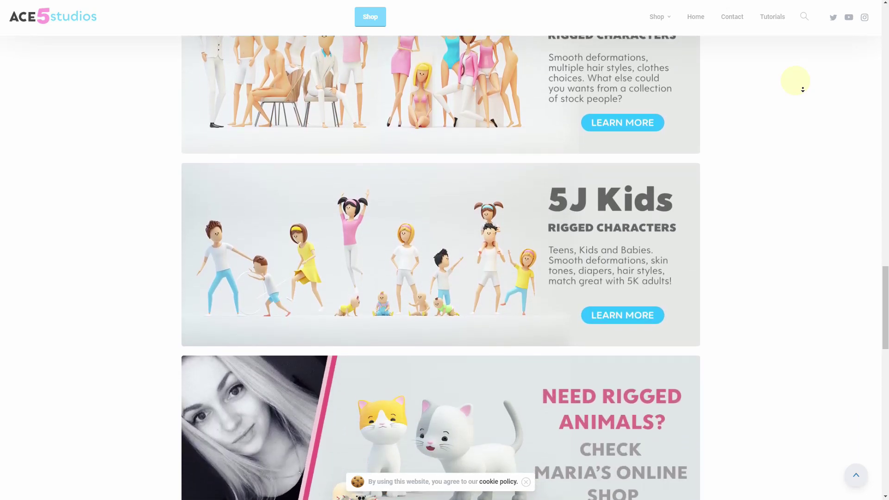
Step: Stop the ACE5 Studios page's autoscroll at the 5J Kids rigged characters banner
{"action": "middle_click", "coordinate": [803, 90]}
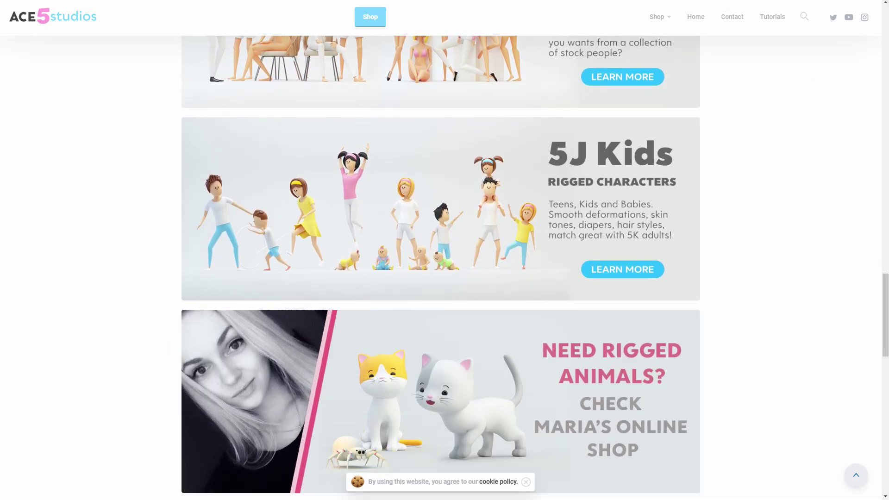